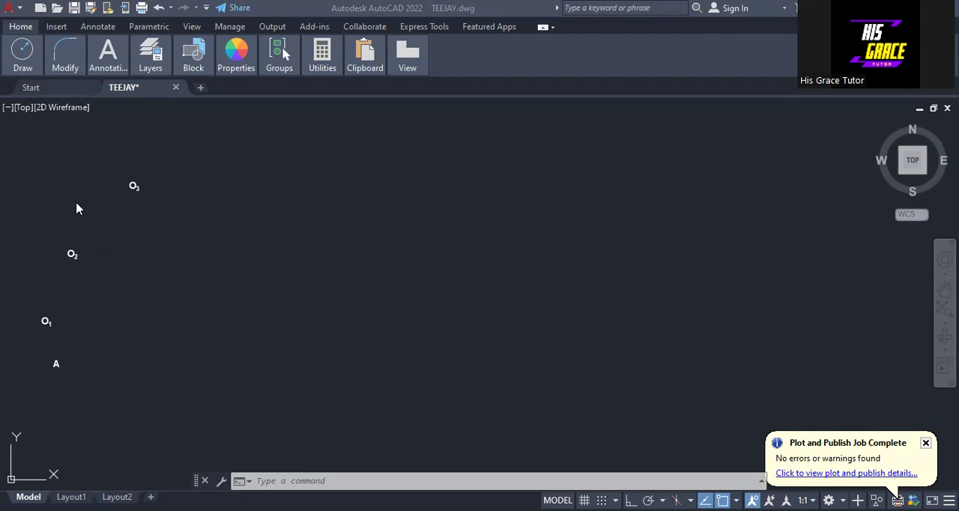
# Draw a horizontal line 70 units long in the empty area beside the labels, with Ortho on only while drawing
pyautogui.click(20, 64)
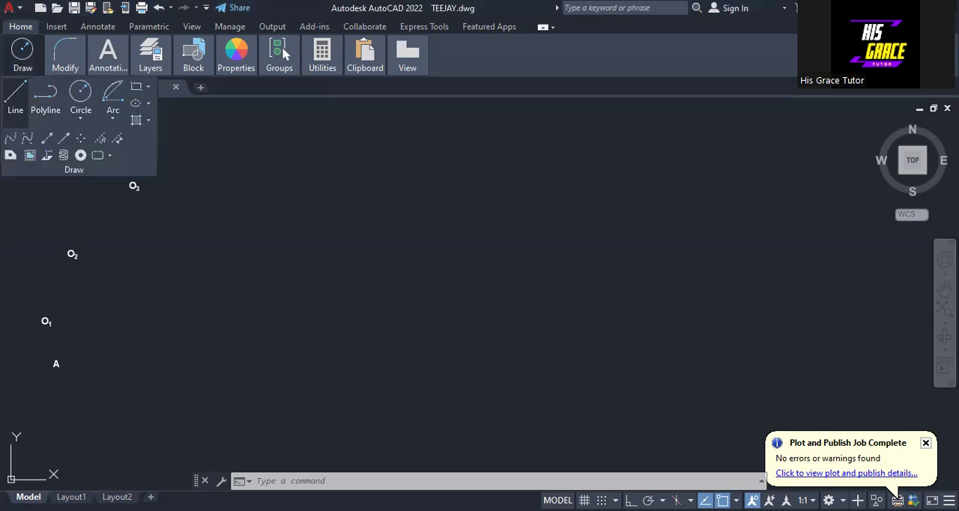
pyautogui.click(15, 97)
pyautogui.press('F8')
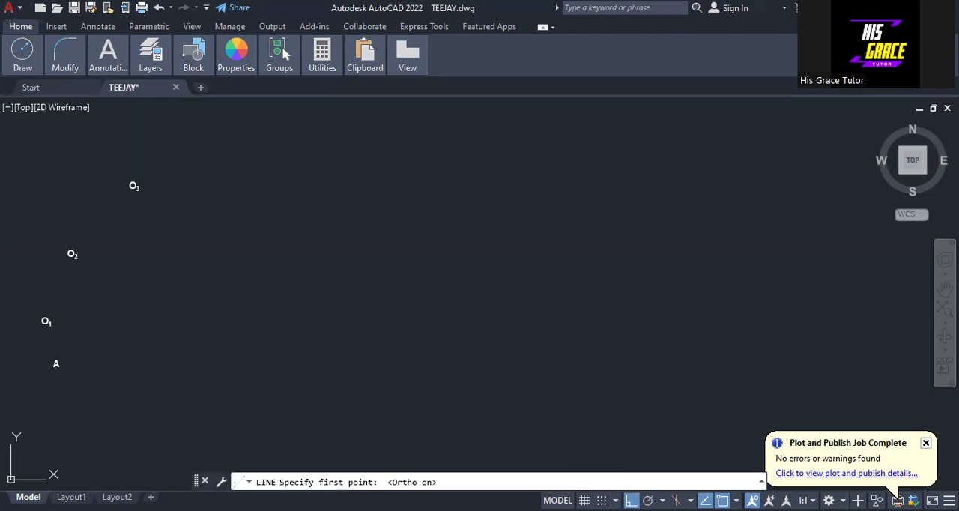
pyautogui.click(303, 352)
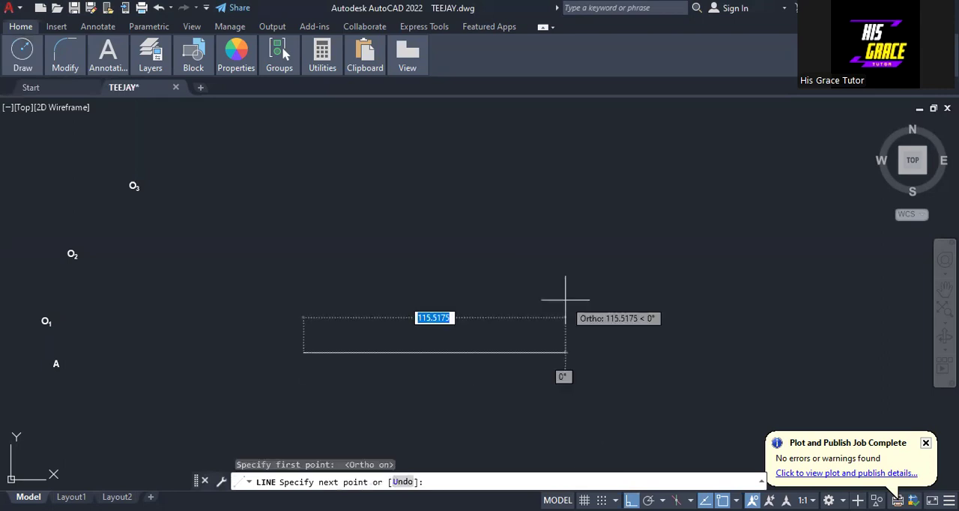
pyautogui.write('70')
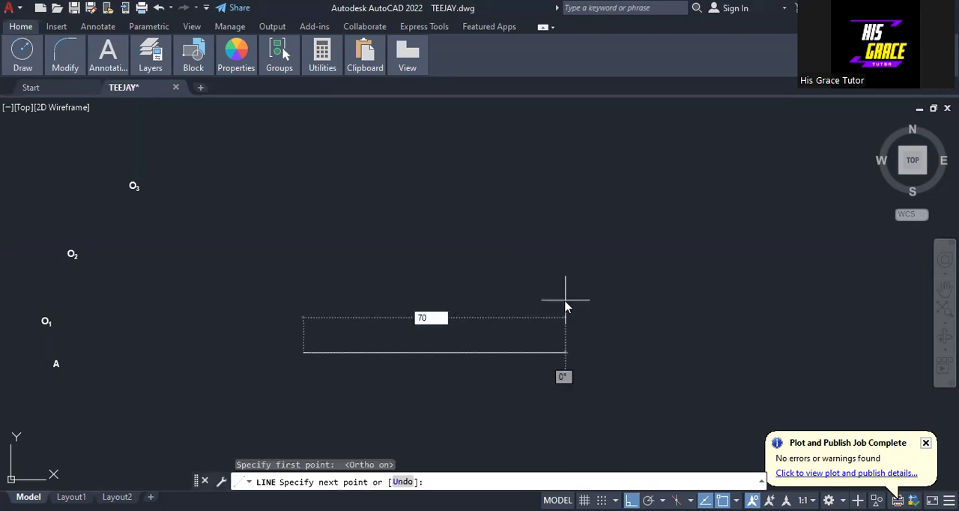
pyautogui.press('Return')
pyautogui.press('Escape')
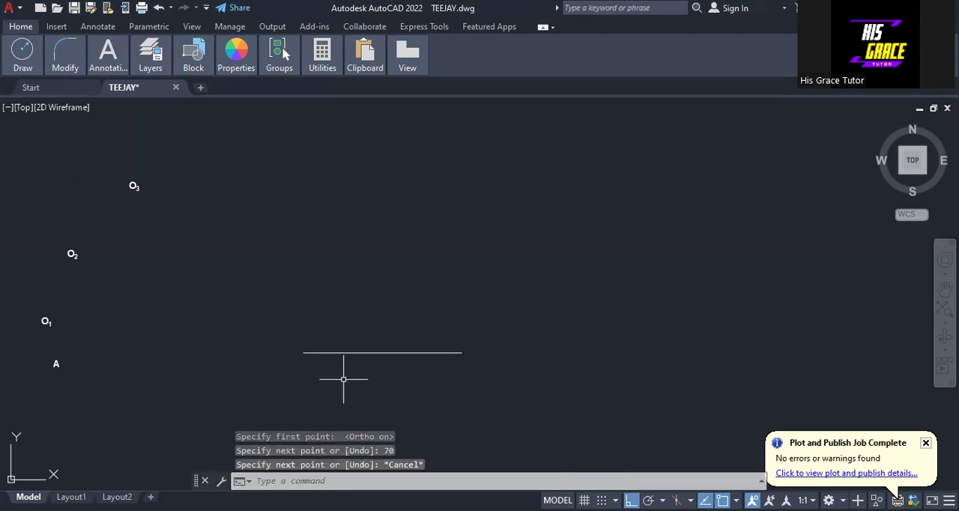
pyautogui.press('F8')
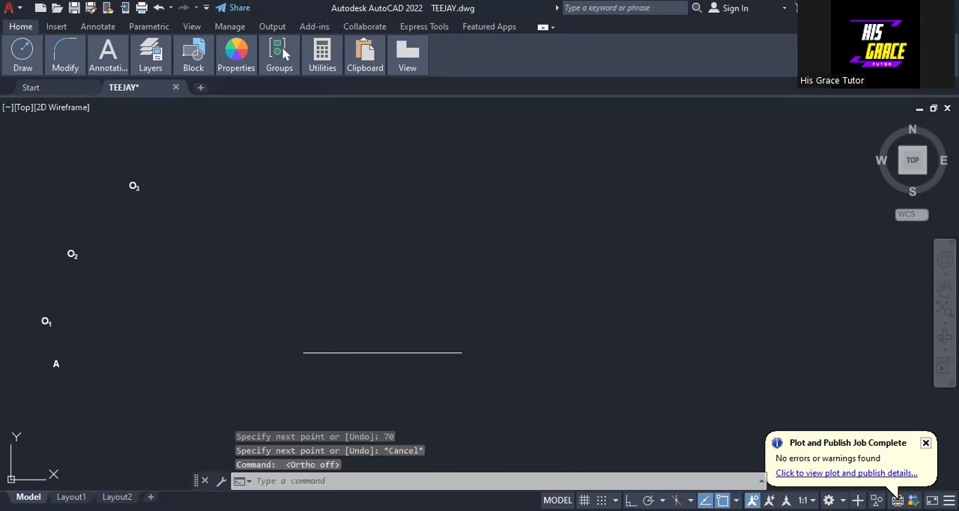
# Move the O1 label beside the line's left end and the O2 label beside its right end
pyautogui.click(45, 320)
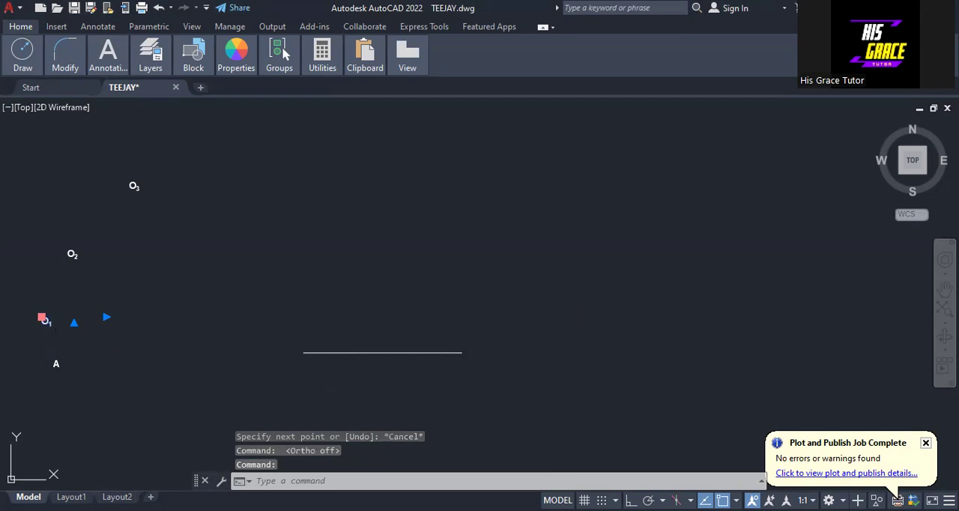
pyautogui.moveTo(42, 317); pyautogui.dragTo(290, 350)
pyautogui.press('Escape')
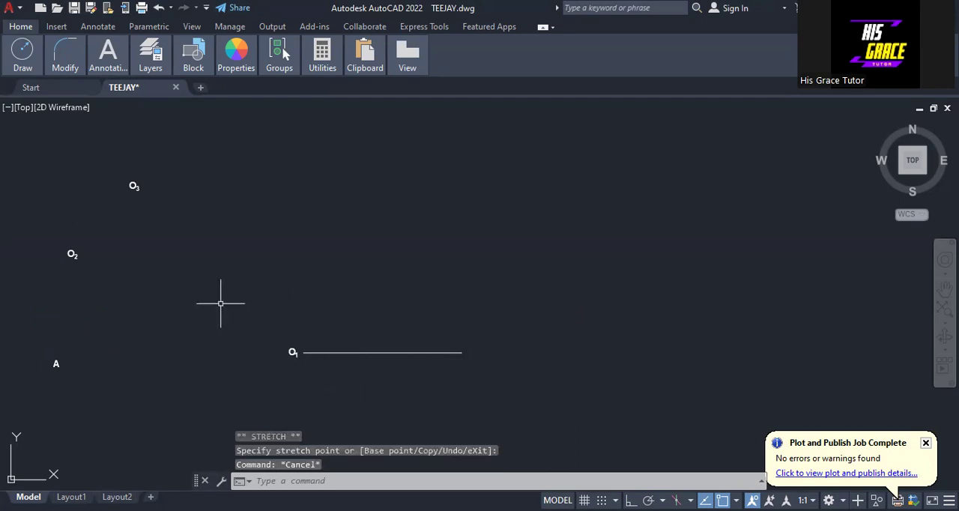
pyautogui.click(71, 253)
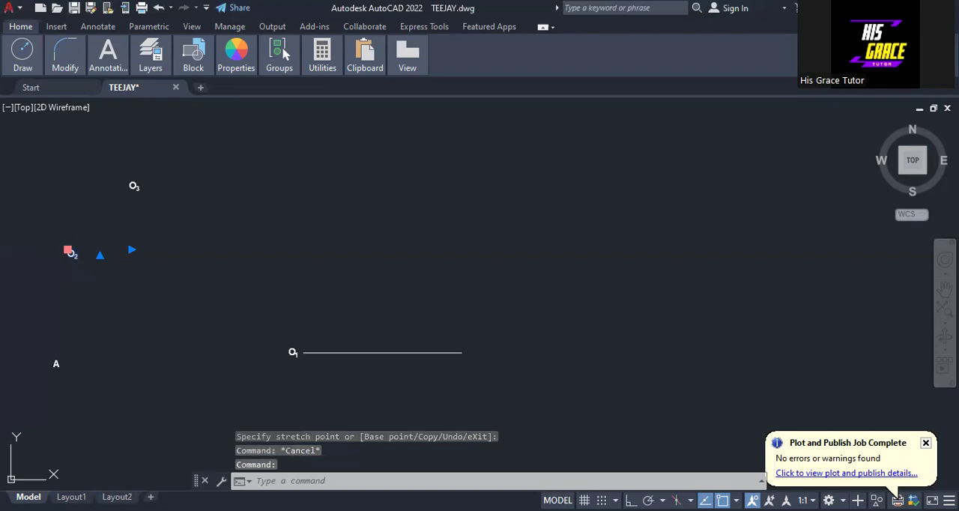
pyautogui.moveTo(68, 250); pyautogui.dragTo(470, 349)
pyautogui.press('Escape')
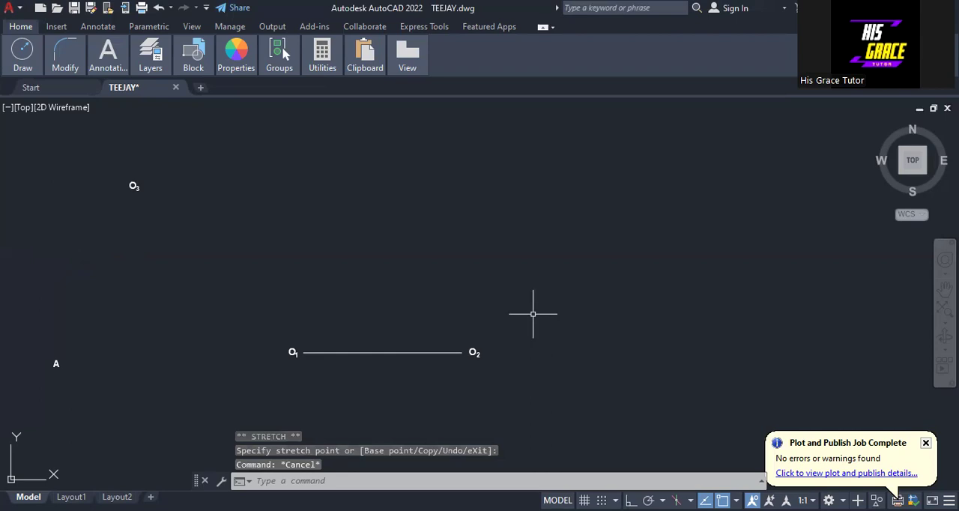
# Draw a Center, Start, Length arc of radius 80 centred on the O2 end, above the line
pyautogui.moveTo(23, 54)
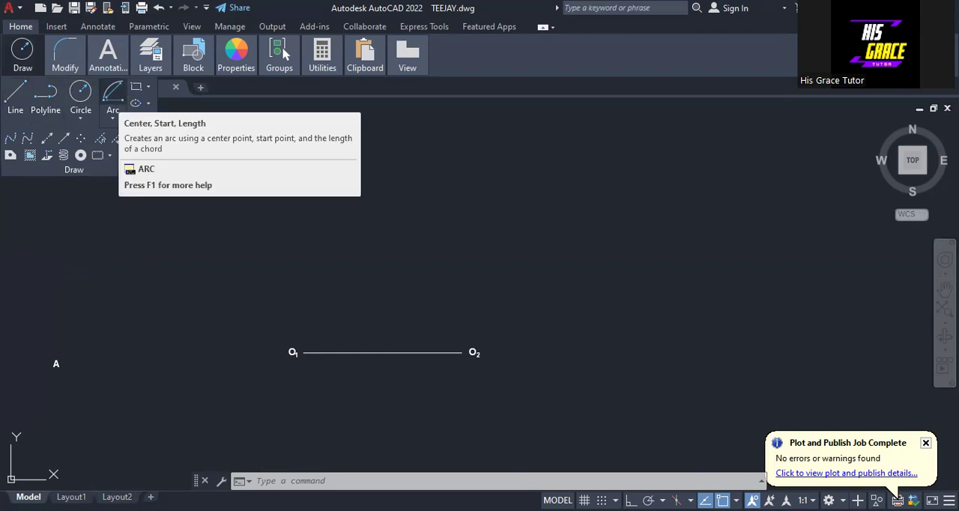
pyautogui.click(112, 94)
pyautogui.click(462, 352)
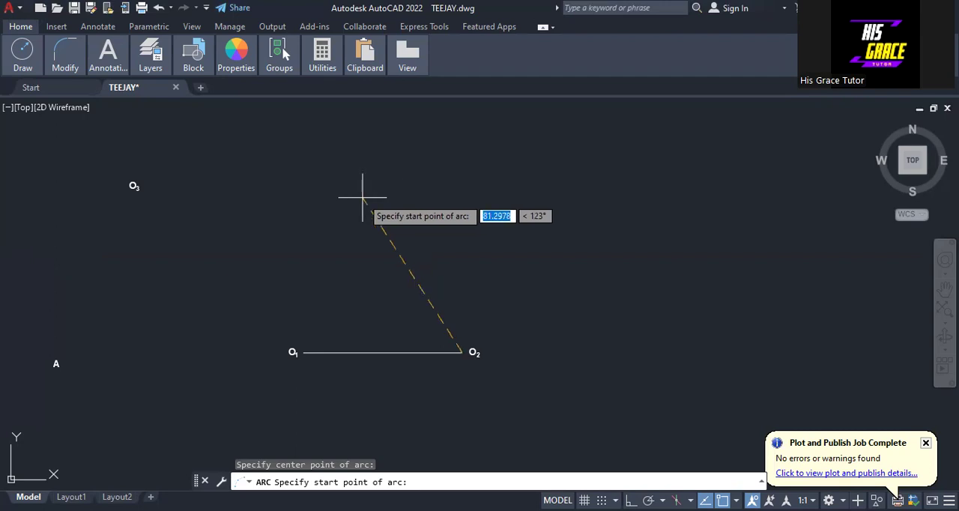
pyautogui.write('80')
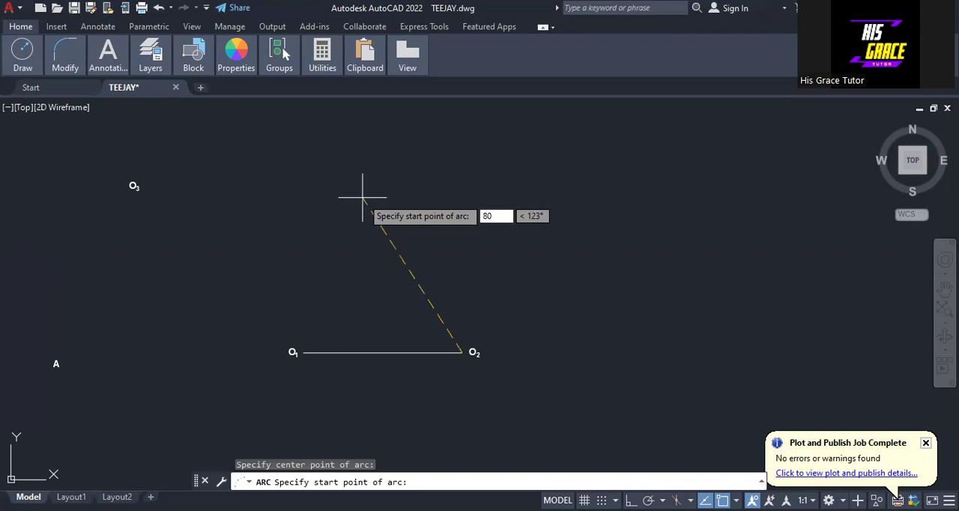
pyautogui.press('Return')
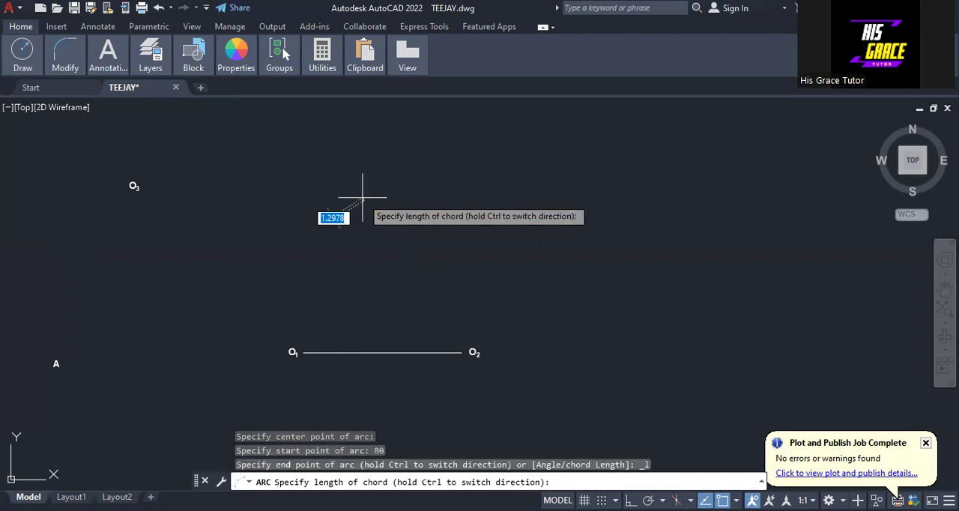
pyautogui.click(314, 272)
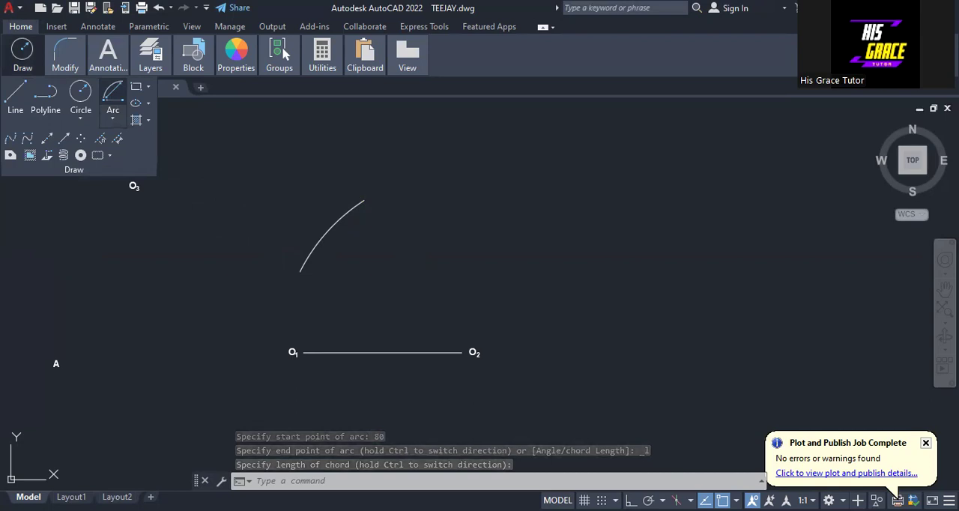
# Draw an arc of radius 65 centred on the O1 end so that it crosses the first arc
pyautogui.click(113, 96)
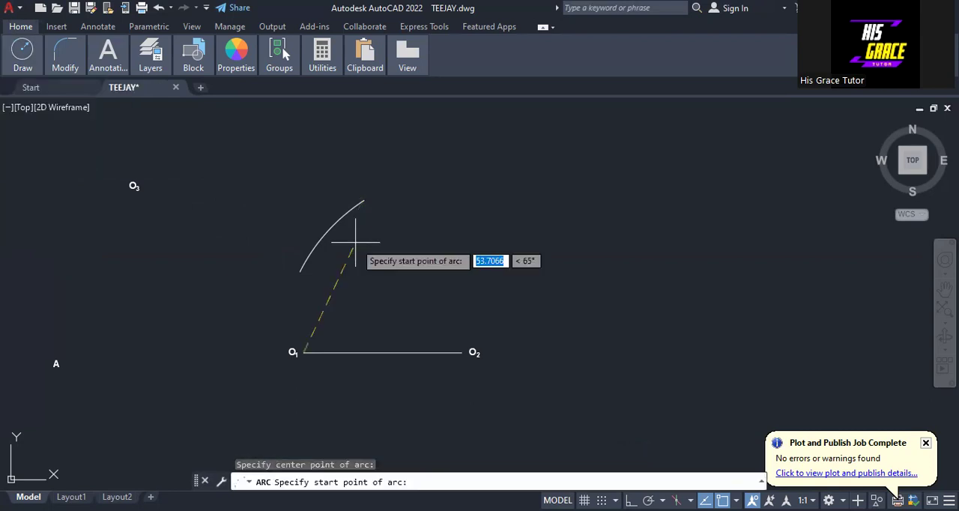
pyautogui.write('65')
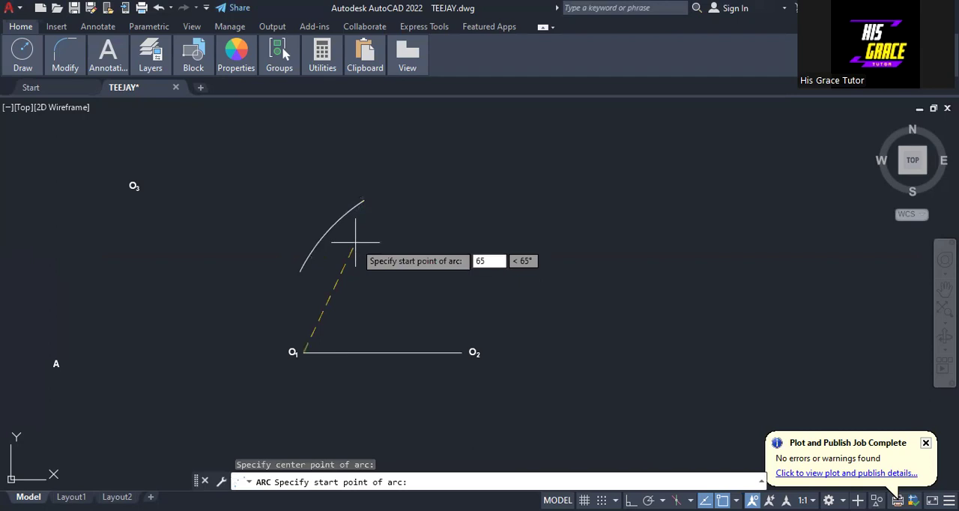
pyautogui.press('Return')
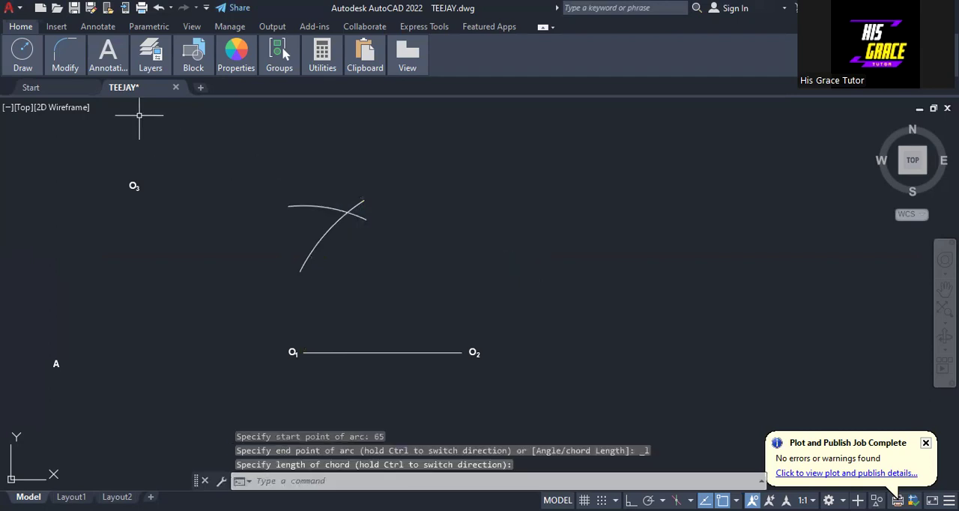
# Draw connected lines from O1 to the arc intersection and on to O2 to complete the triangle
pyautogui.click(24, 59)
pyautogui.rightClick(250, 182)
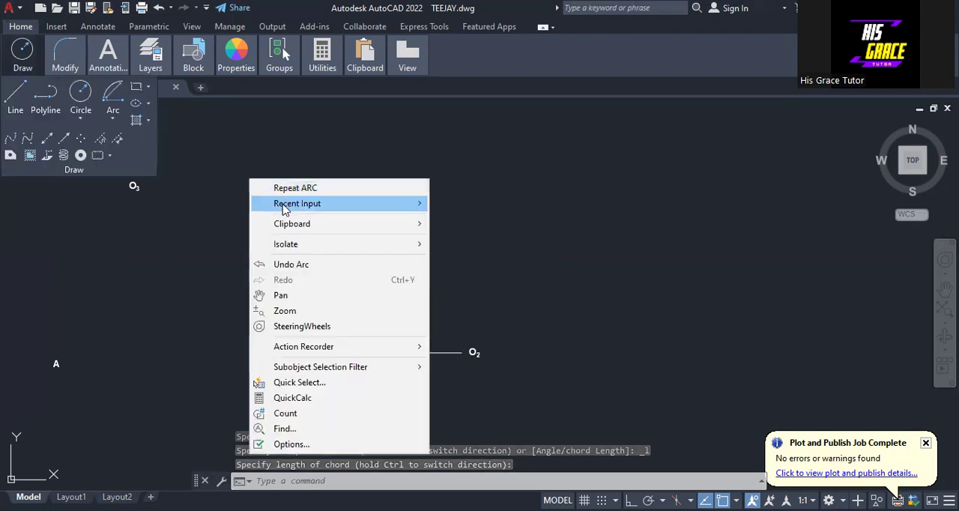
pyautogui.moveTo(284, 209)
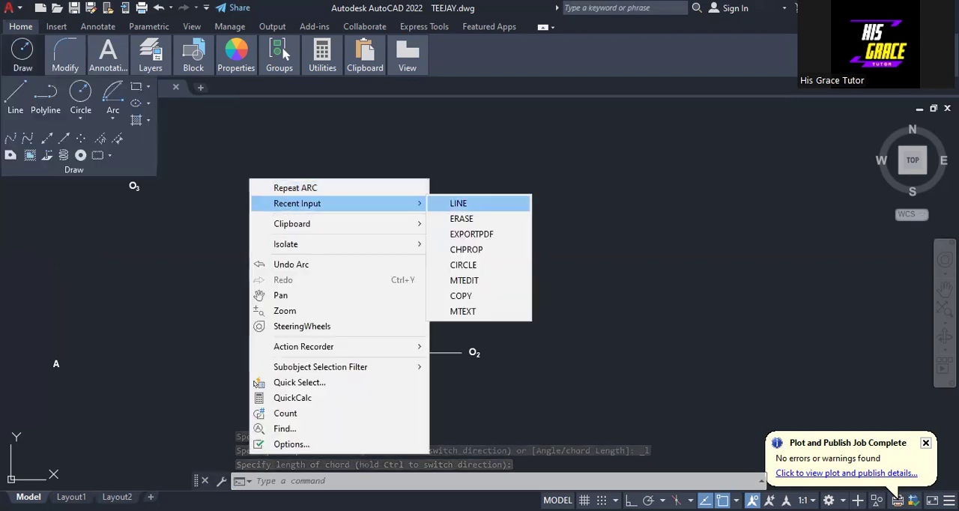
pyautogui.click(458, 203)
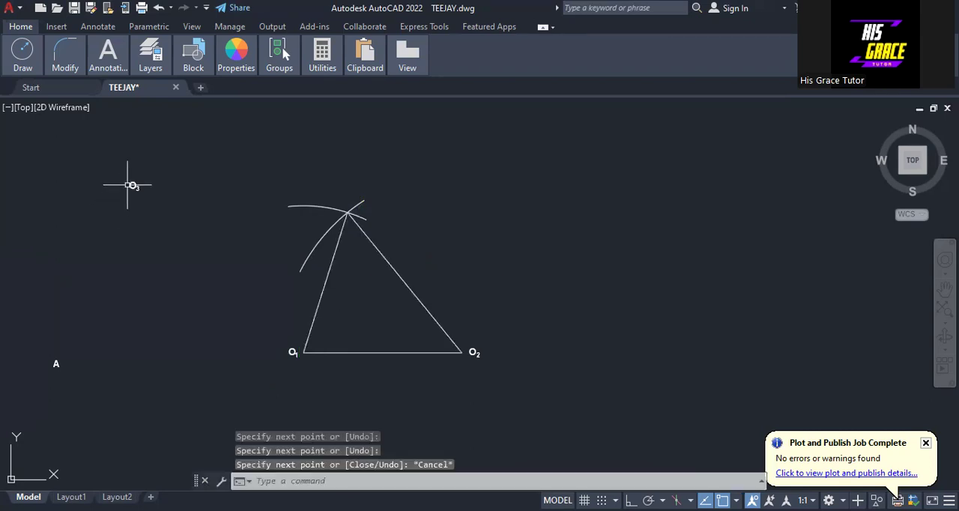
# Move the O3 label just above the triangle's apex
pyautogui.click(127, 185)
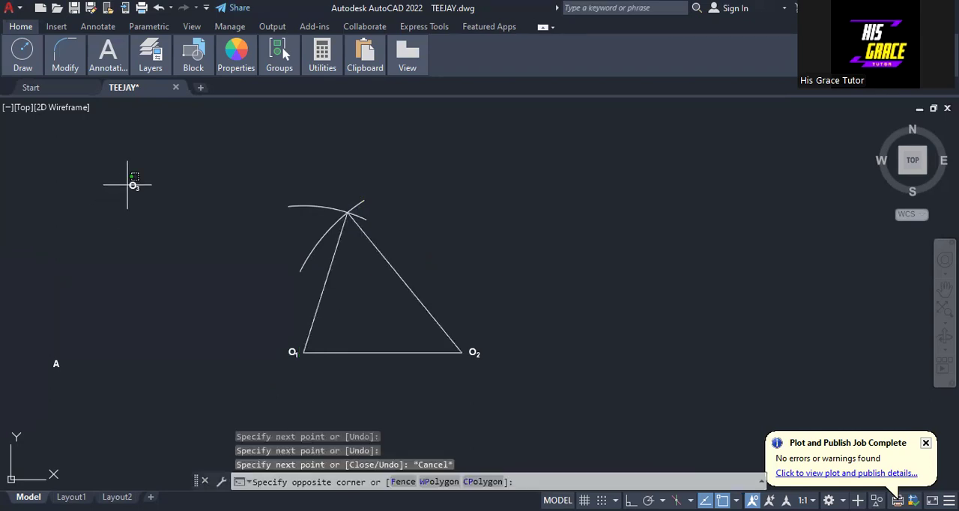
pyautogui.click(130, 182)
pyautogui.click(130, 183)
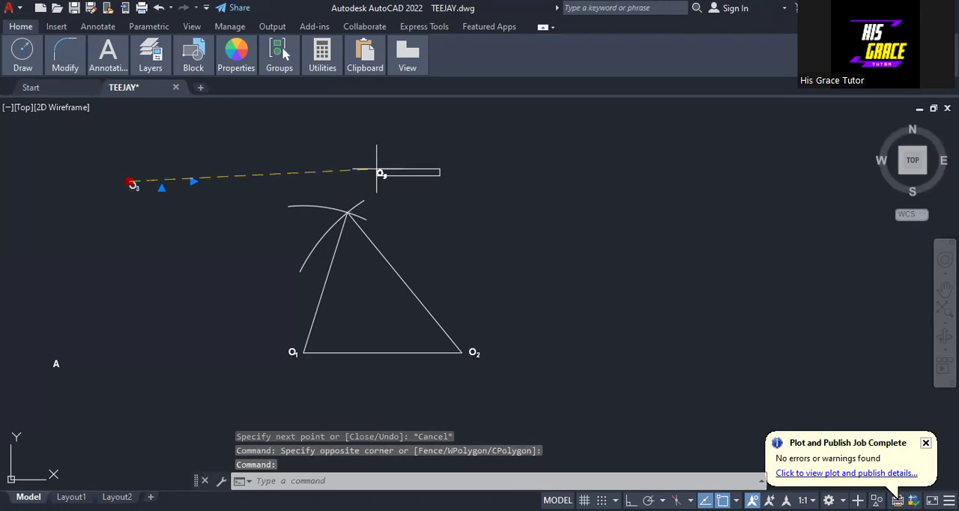
pyautogui.click(341, 199)
pyautogui.press('Escape')
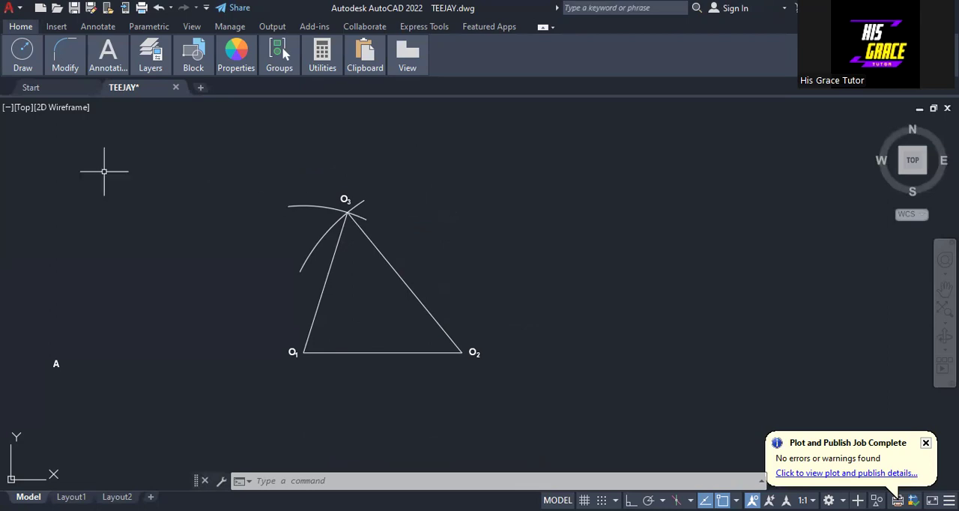
# Draw an arc centred on O1 and another centred on O2, each crossing the two adjacent triangle sides
pyautogui.scroll(2, 362, 352)
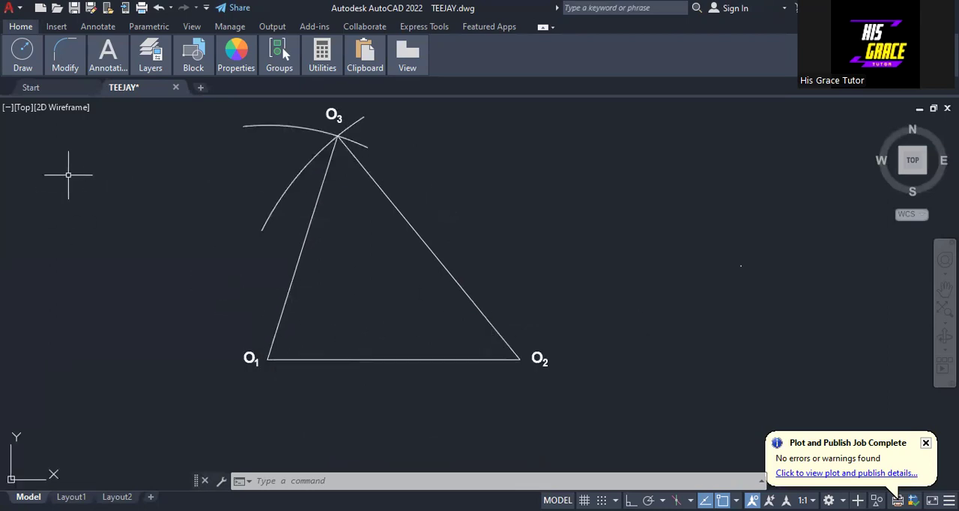
pyautogui.moveTo(21, 66)
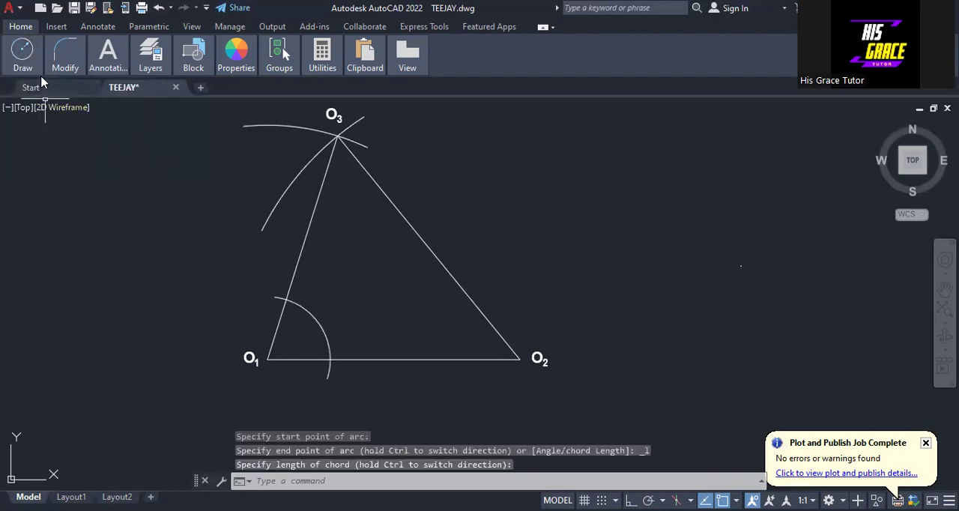
pyautogui.moveTo(18, 68)
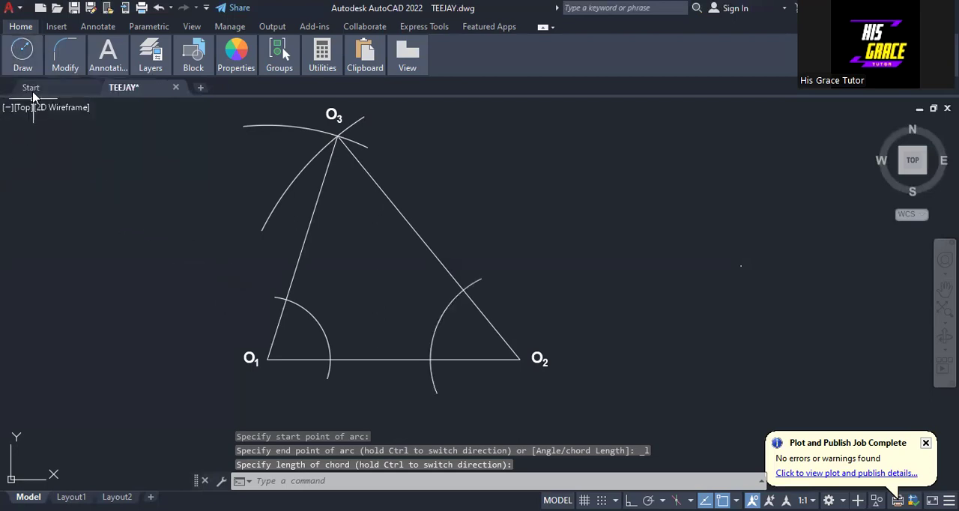
# Draw two crossing arcs of radius 25 inside the triangle, centred where the O1 arc meets sides O1-O3 and O1-O2
pyautogui.moveTo(22, 58)
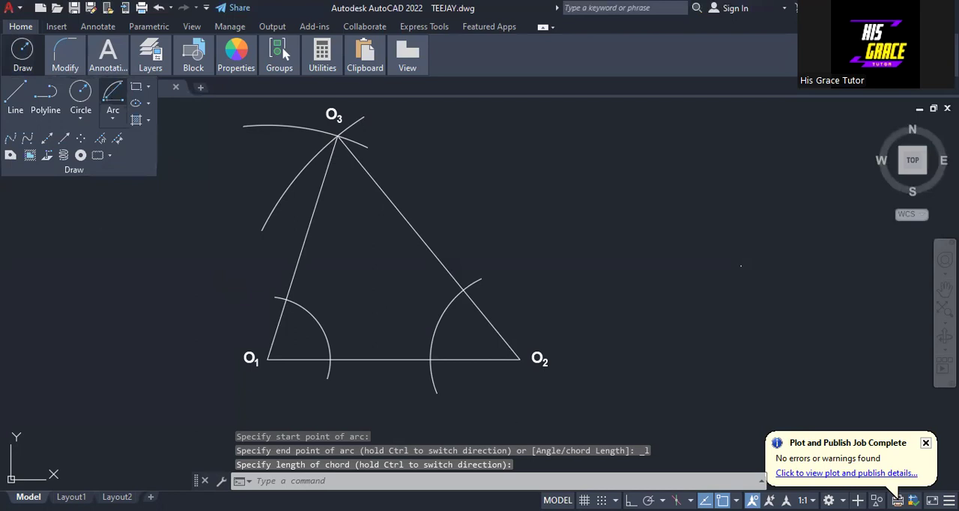
pyautogui.click(113, 93)
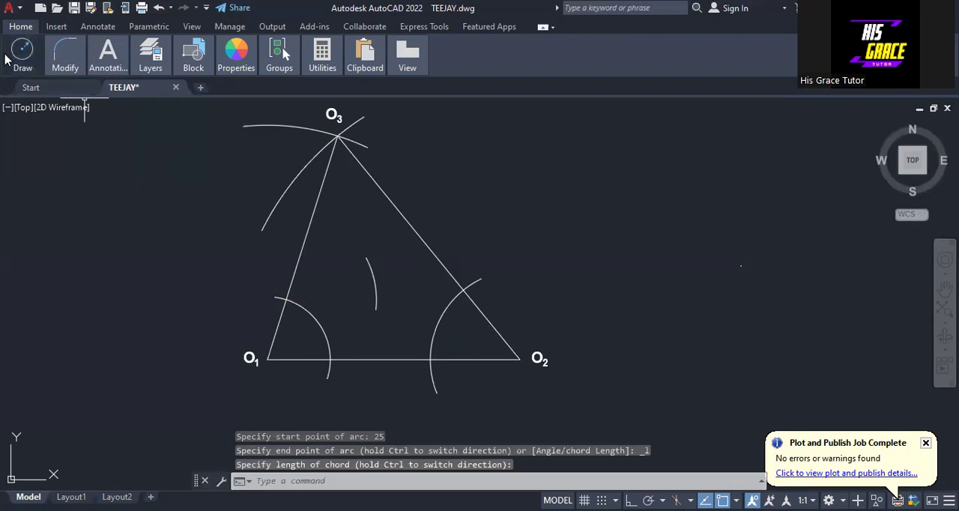
pyautogui.moveTo(15, 56)
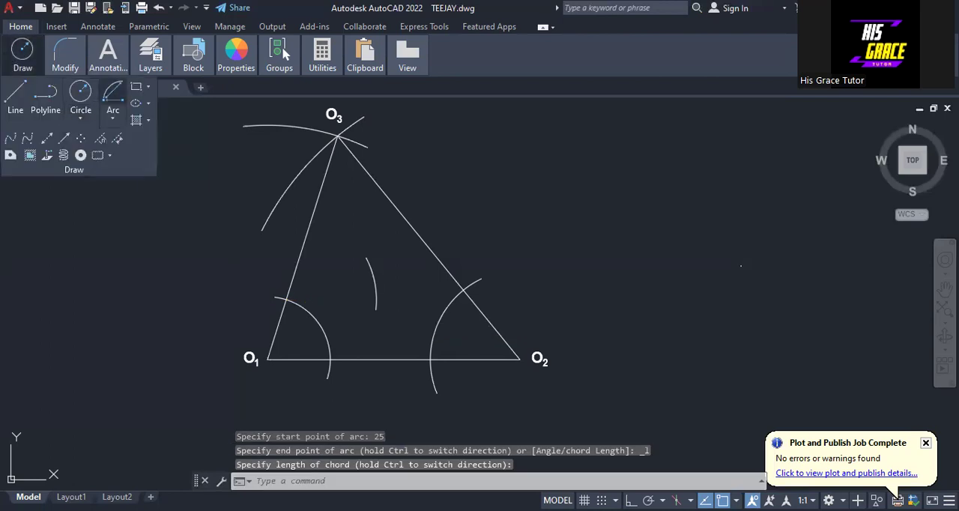
pyautogui.click(113, 93)
pyautogui.click(331, 360)
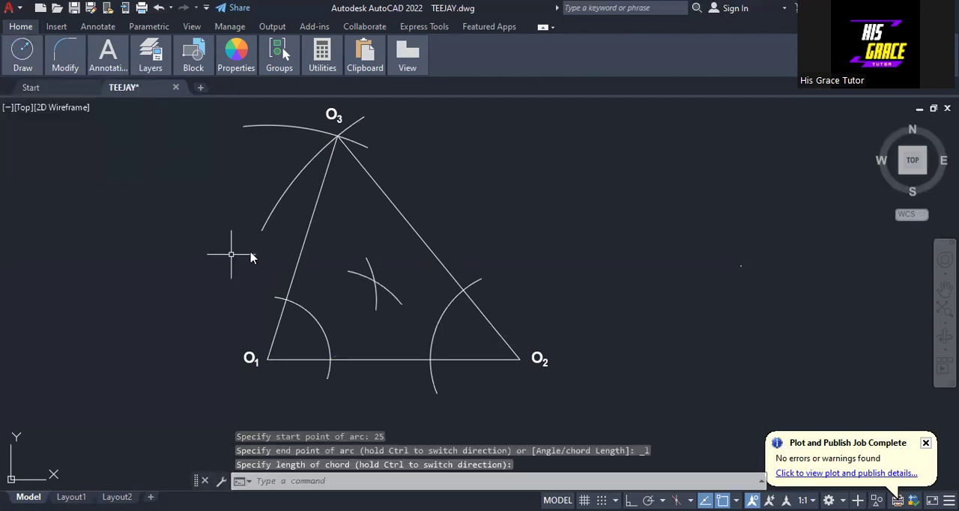
# Draw a line from O1 to the crossing of the two small arcs and lengthen it slightly past that crossing
pyautogui.rightClick(232, 255)
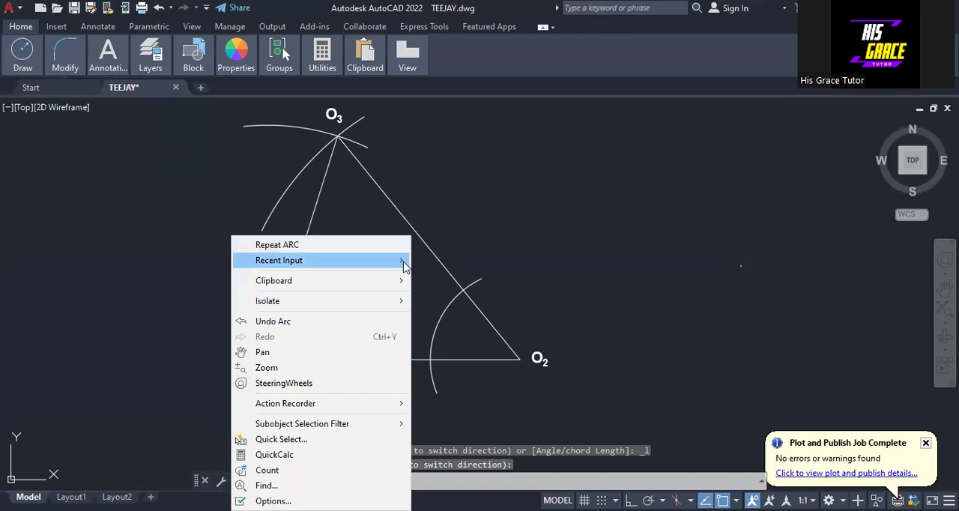
pyautogui.moveTo(404, 264)
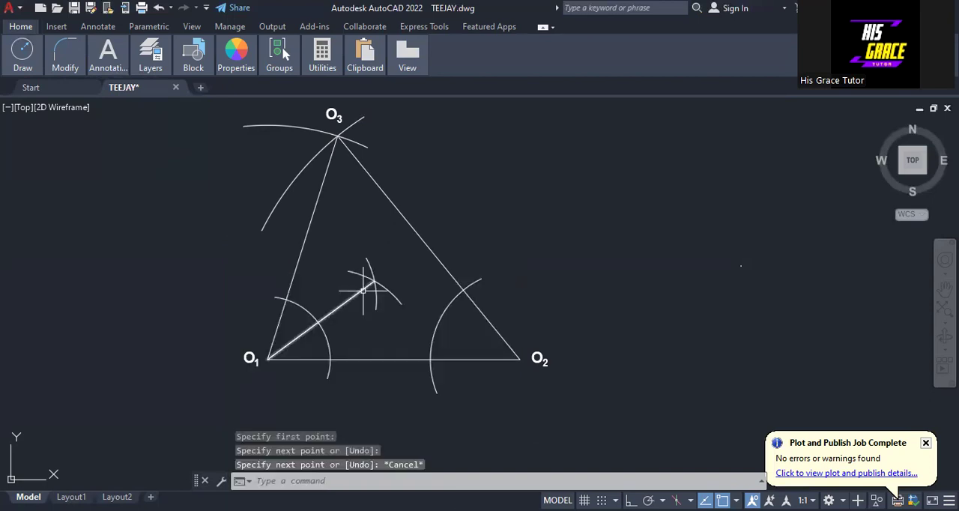
pyautogui.click(364, 290)
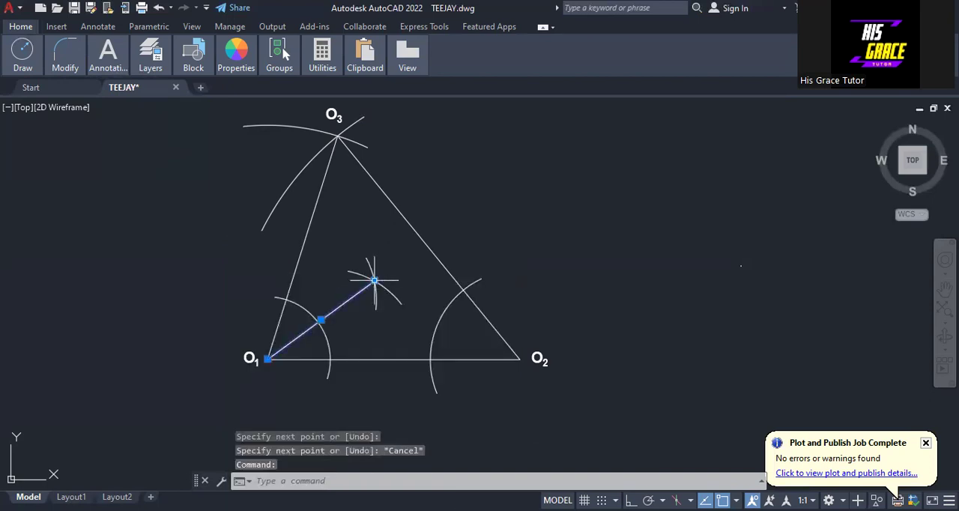
pyautogui.click(375, 281)
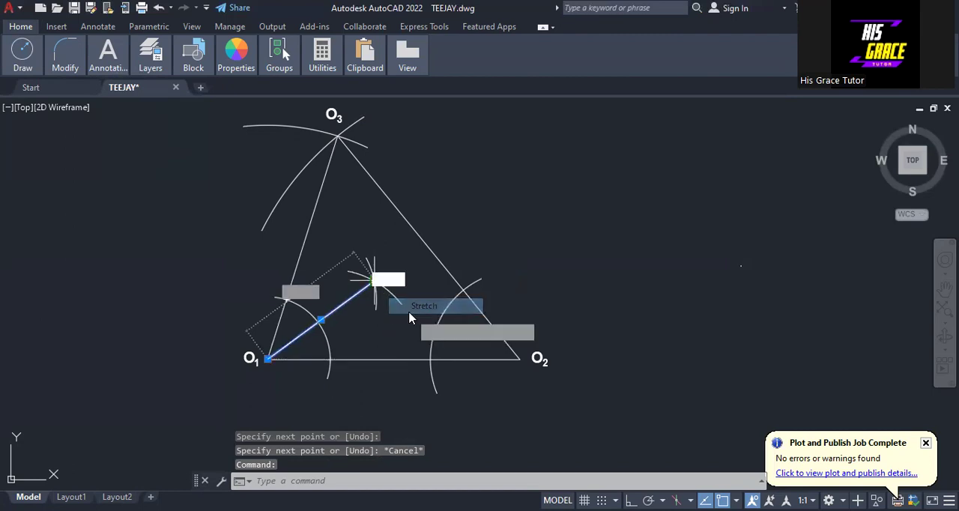
pyautogui.press('Escape')
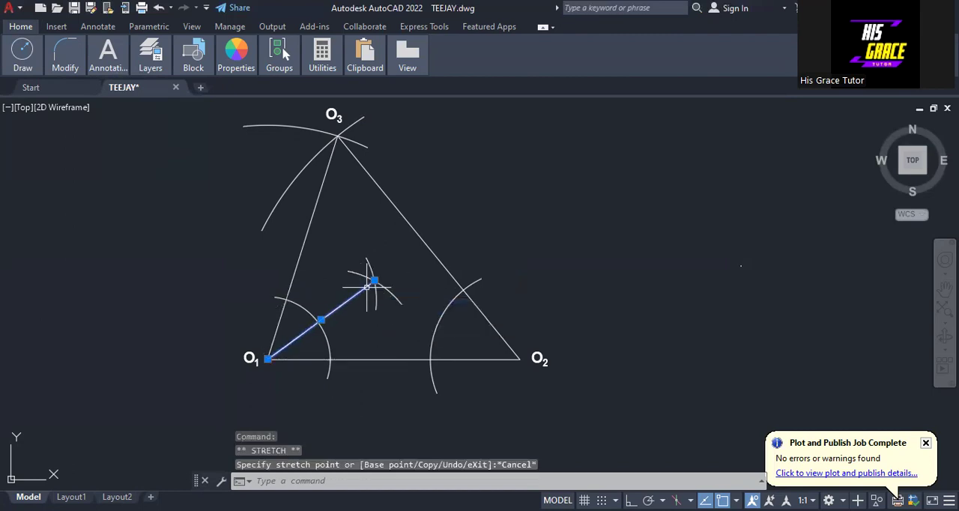
pyautogui.moveTo(375, 281)
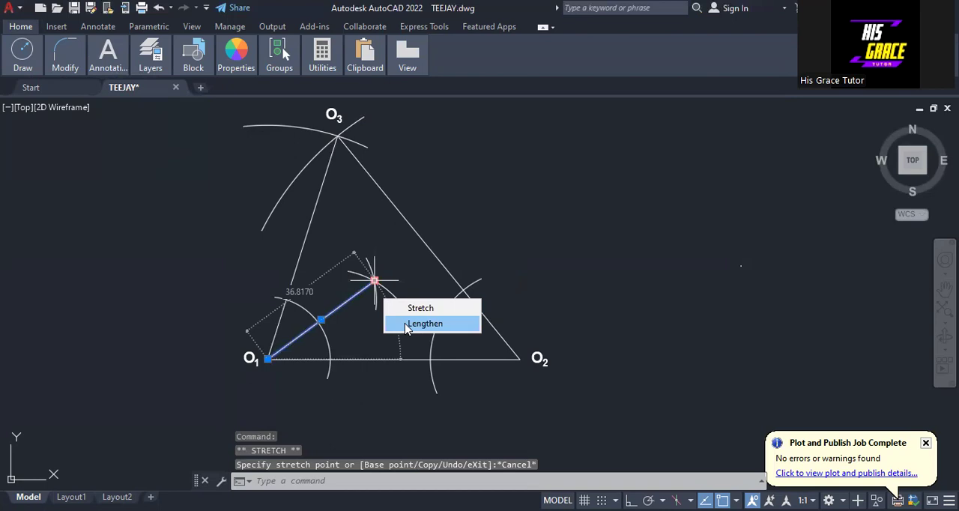
pyautogui.click(425, 323)
pyautogui.press('Escape')
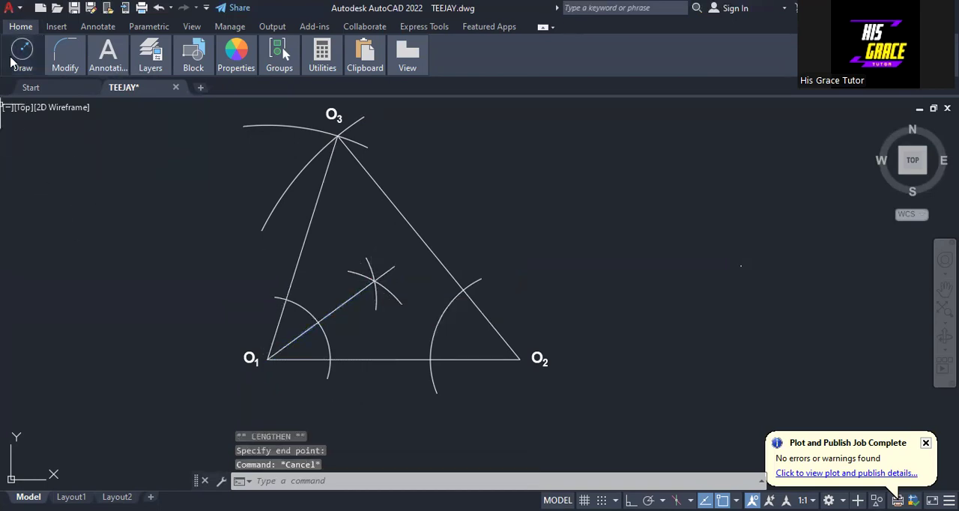
# Draw two crossing arcs of radius 20 inside the triangle, centred where the O2 arc meets sides O2-O3 and O1-O2
pyautogui.moveTo(11, 63)
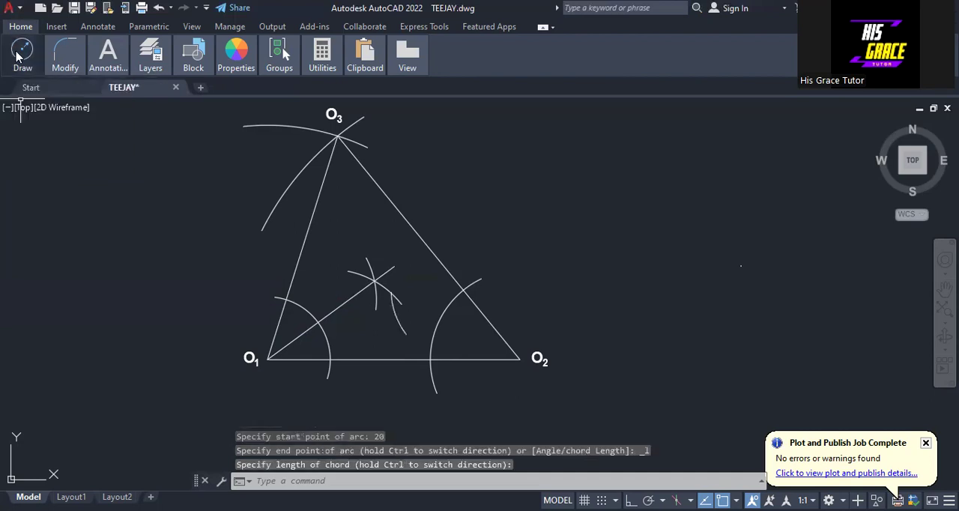
pyautogui.moveTo(22, 57)
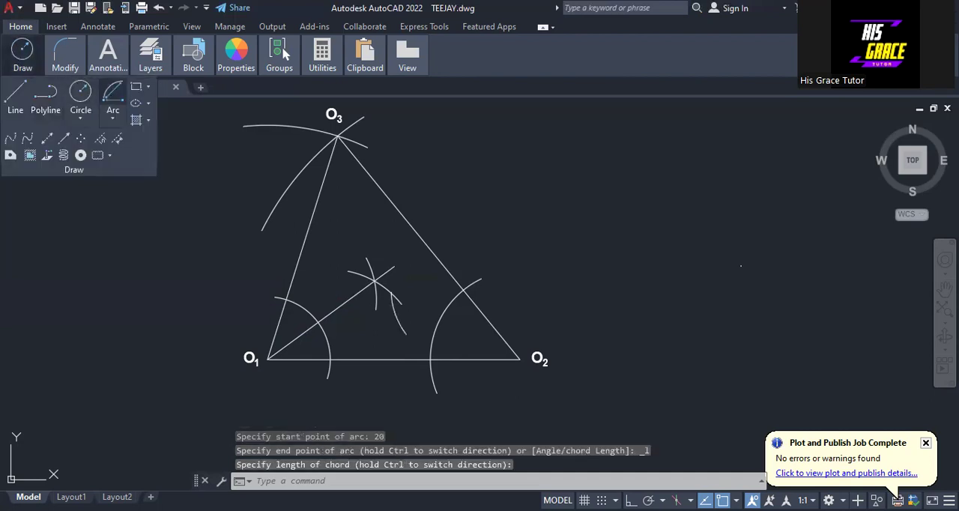
pyautogui.click(112, 93)
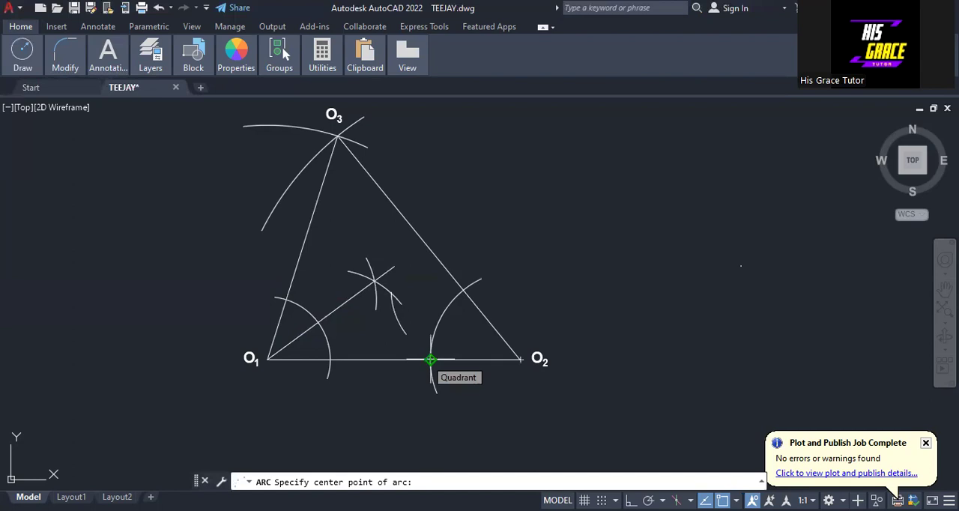
pyautogui.click(431, 360)
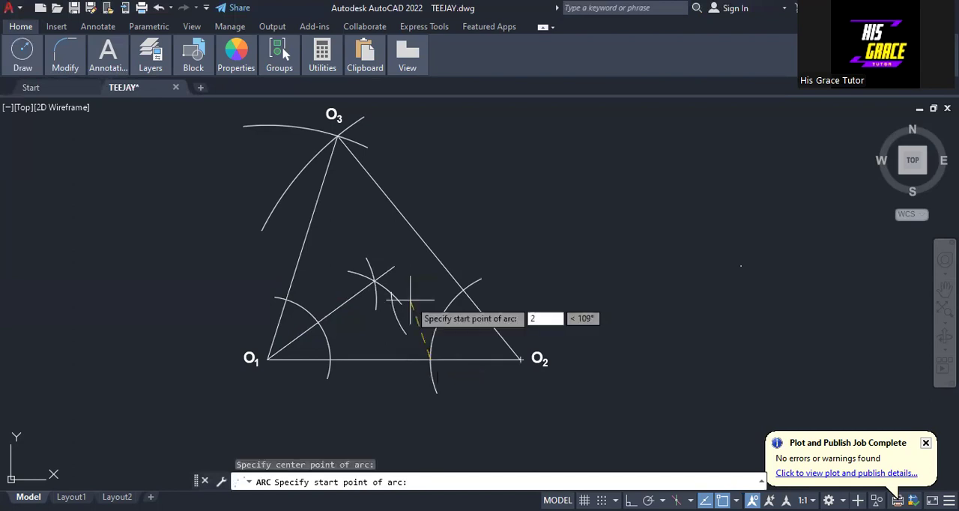
pyautogui.write('20')
pyautogui.press('Return')
pyautogui.click(394, 301)
# Draw a line from O2 to the crossing of the two radius-20 arcs
pyautogui.rightClick(53, 131)
pyautogui.moveTo(97, 152)
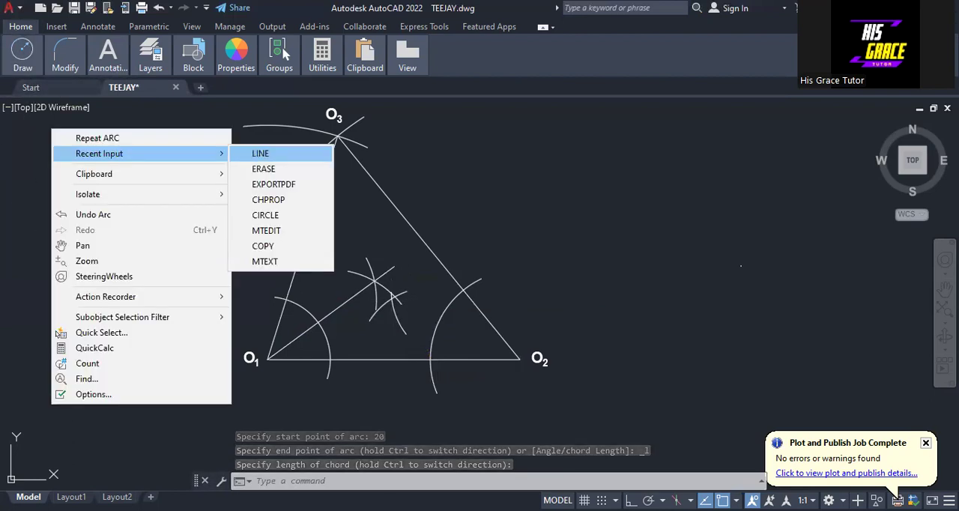
pyautogui.click(260, 152)
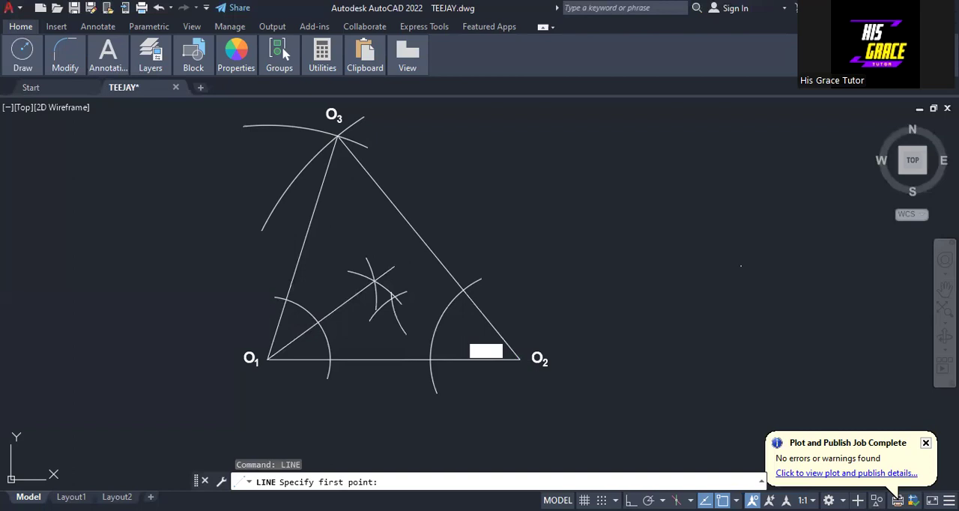
pyautogui.click(520, 360)
pyautogui.click(392, 298)
pyautogui.press('Escape')
# Lengthen the O2 bisector past the arc crossing so that it extends beyond the O1 bisector
pyautogui.click(402, 303)
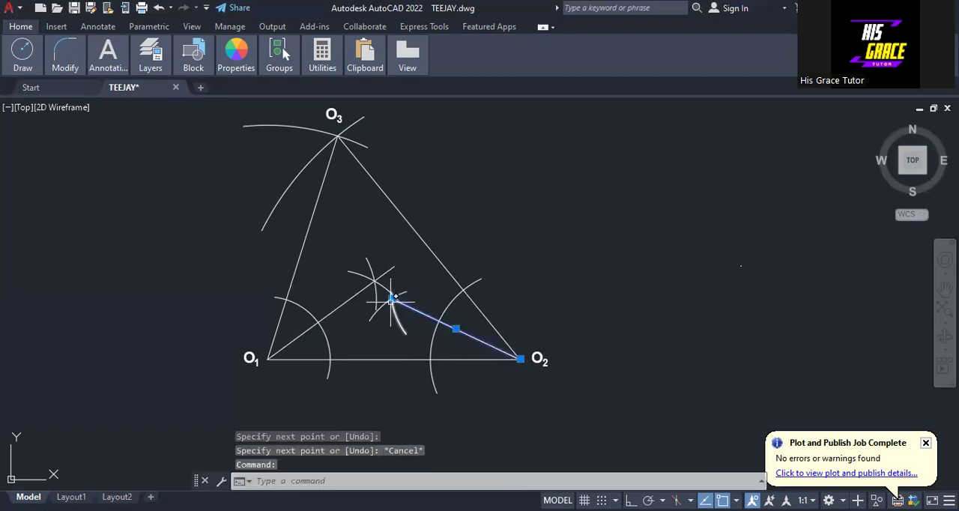
pyautogui.moveTo(456, 328)
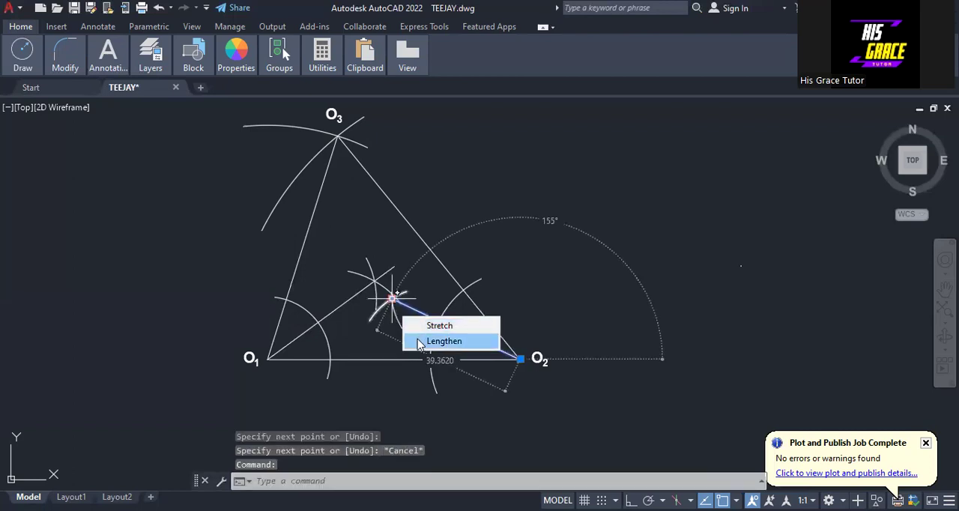
pyautogui.click(444, 341)
pyautogui.click(340, 275)
pyautogui.press('Escape')
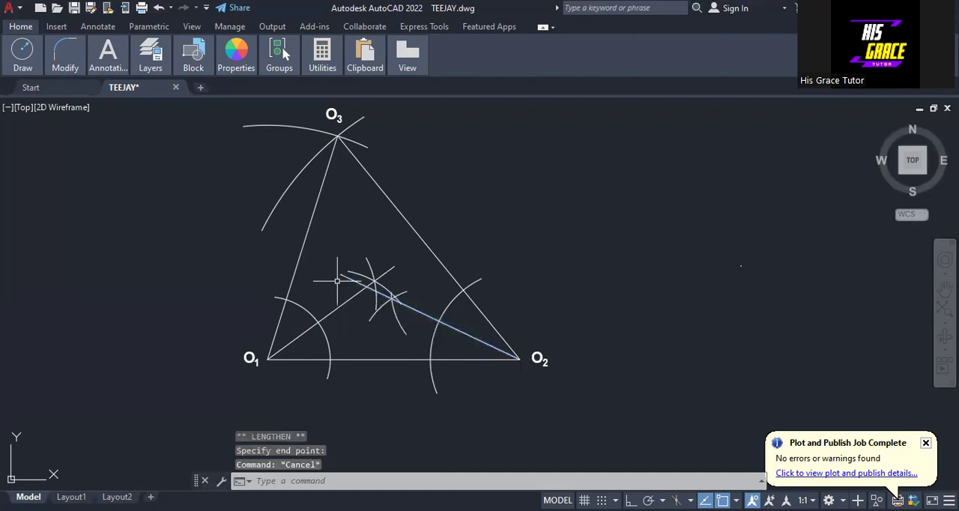
# With Ortho on, draw a vertical line from the intersection of the two bisectors down to just below side O1-O2
pyautogui.rightClick(452, 173)
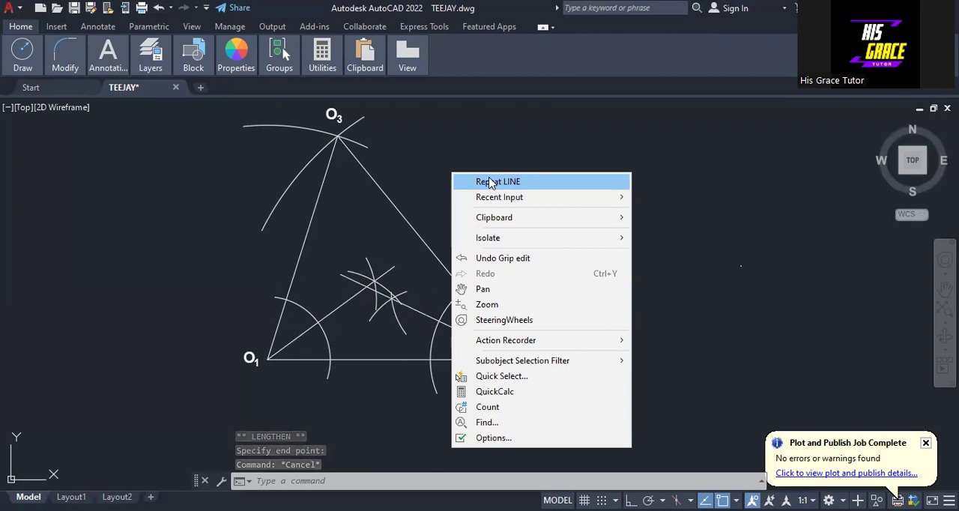
pyautogui.click(497, 181)
pyautogui.press('F8')
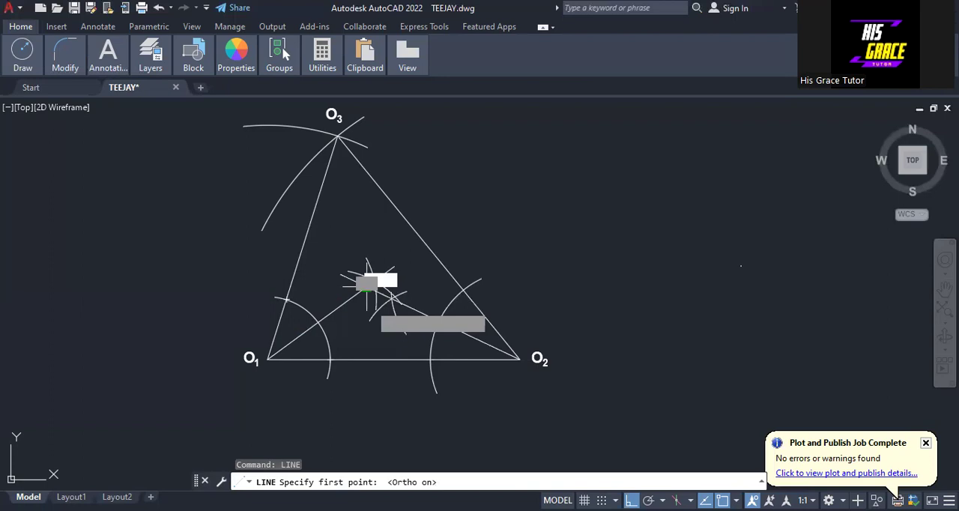
pyautogui.click(367, 283)
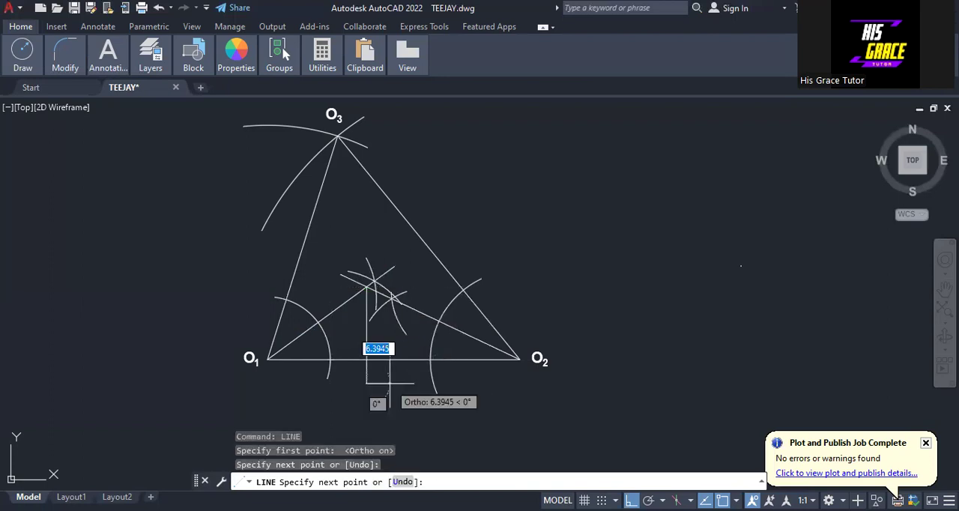
pyautogui.press('Escape')
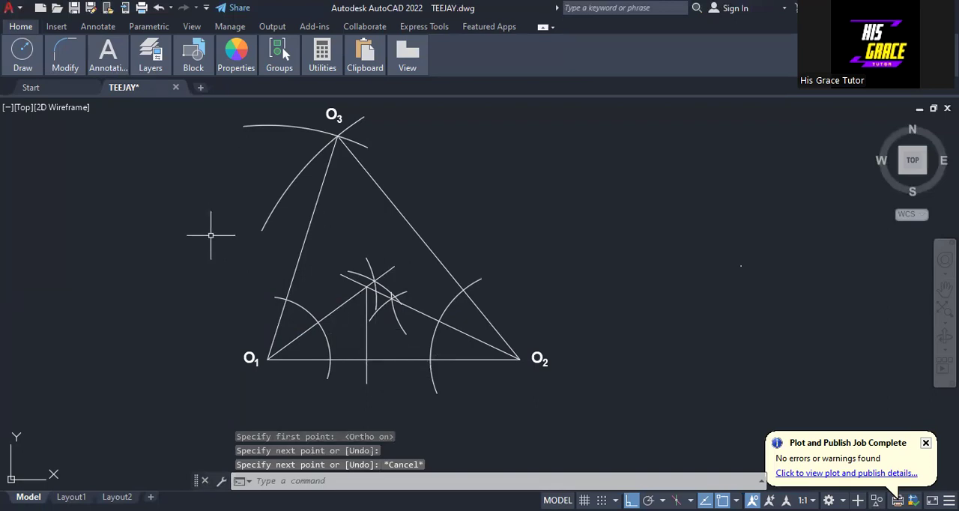
# Turn Ortho off and move the A label beside the point where the vertical line crosses side O1-O2
pyautogui.moveTo(120, 374); pyautogui.dragTo(274, 371, button='middle')
pyautogui.click(20, 373)
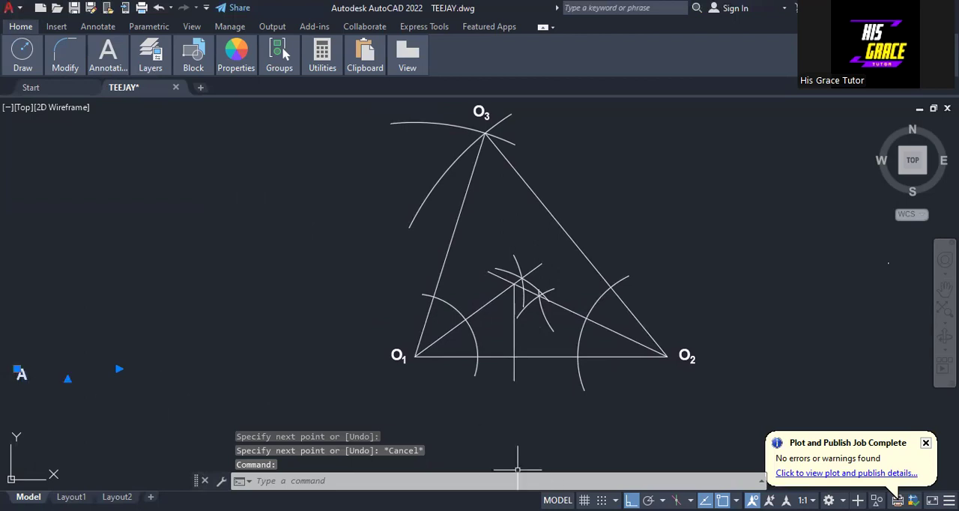
pyautogui.press('F8')
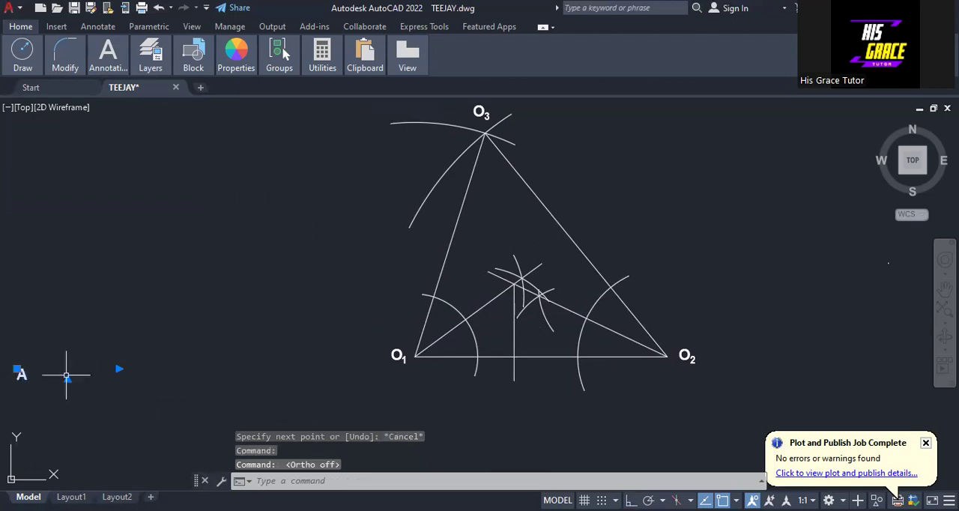
pyautogui.click(18, 369)
pyautogui.scroll(2, 547, 360)
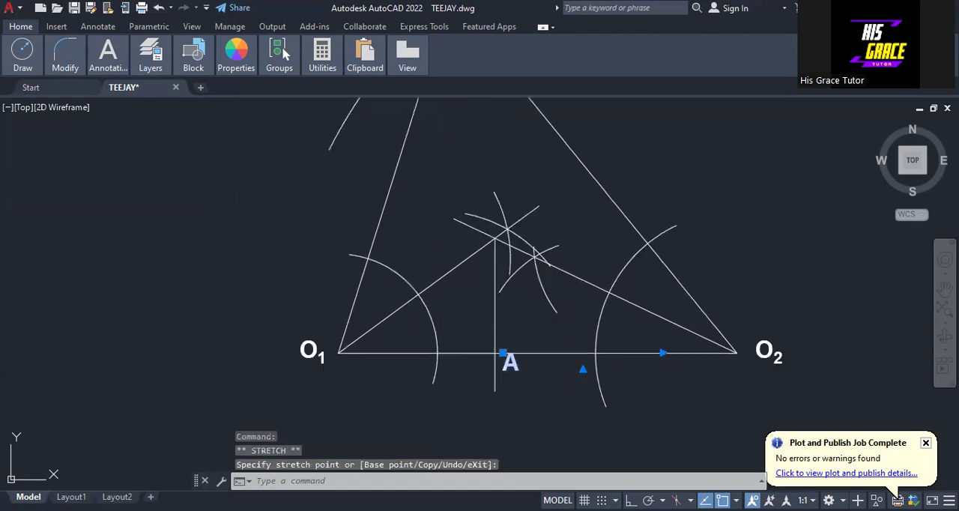
pyautogui.press('Escape')
pyautogui.scroll(-2, 479, 392)
pyautogui.moveTo(607, 258)
pyautogui.mouseDown(button='middle')
pyautogui.moveTo(593, 280)
pyautogui.moveTo(496, 280)
pyautogui.moveTo(497, 269)
pyautogui.mouseUp(button='middle')
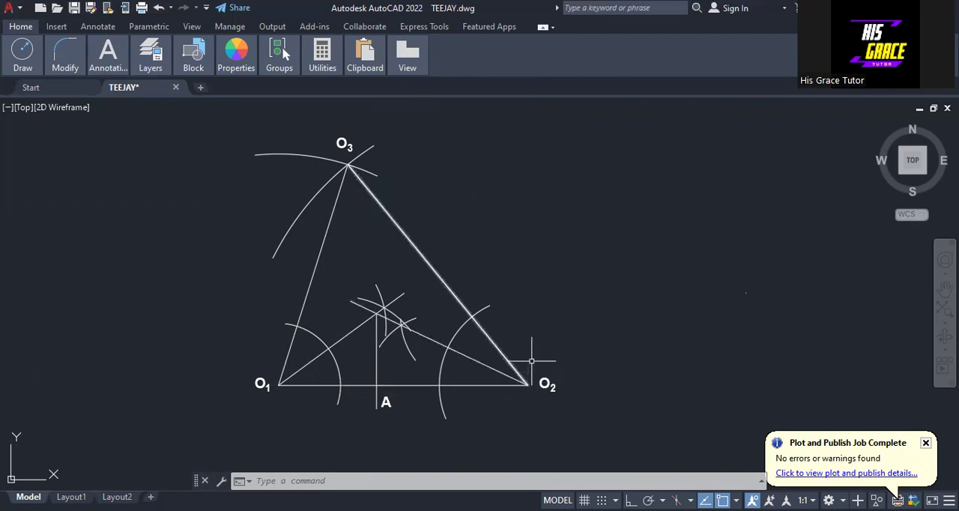
# Draw a circle of radius 27.5 centred on O1 and passing through point A on side O1-O2
pyautogui.moveTo(532, 359); pyautogui.dragTo(509, 338, button='middle')
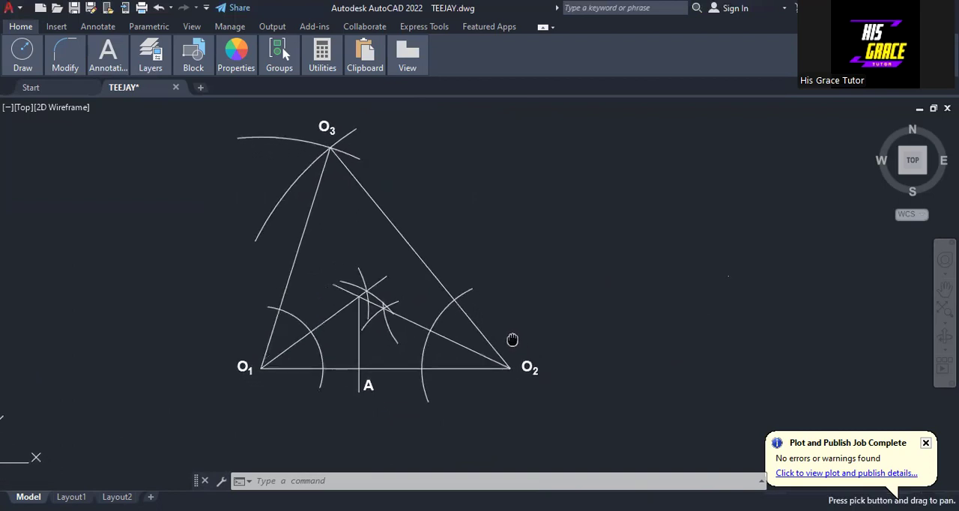
pyautogui.scroll(-2, 502, 337)
pyautogui.moveTo(478, 291); pyautogui.dragTo(383, 300, button='middle')
pyautogui.scroll(2, 291, 373)
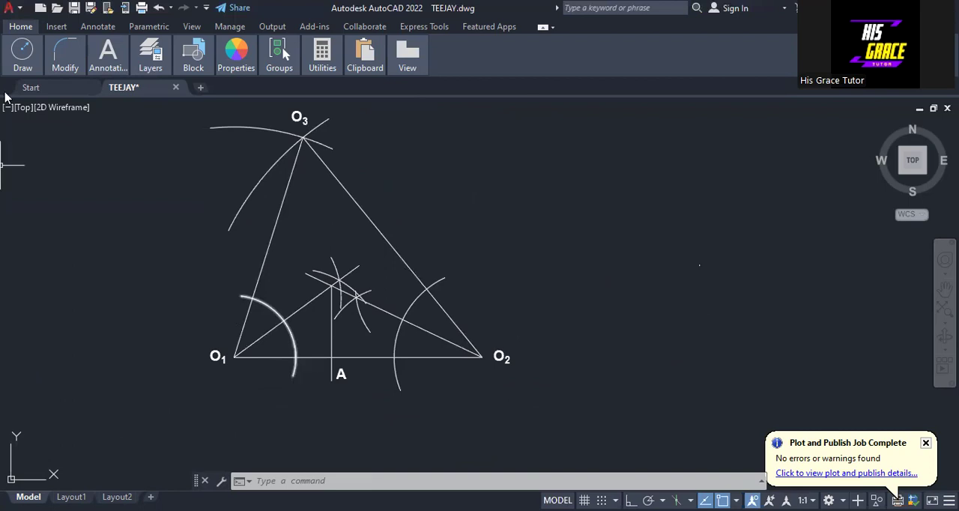
pyautogui.moveTo(23, 61)
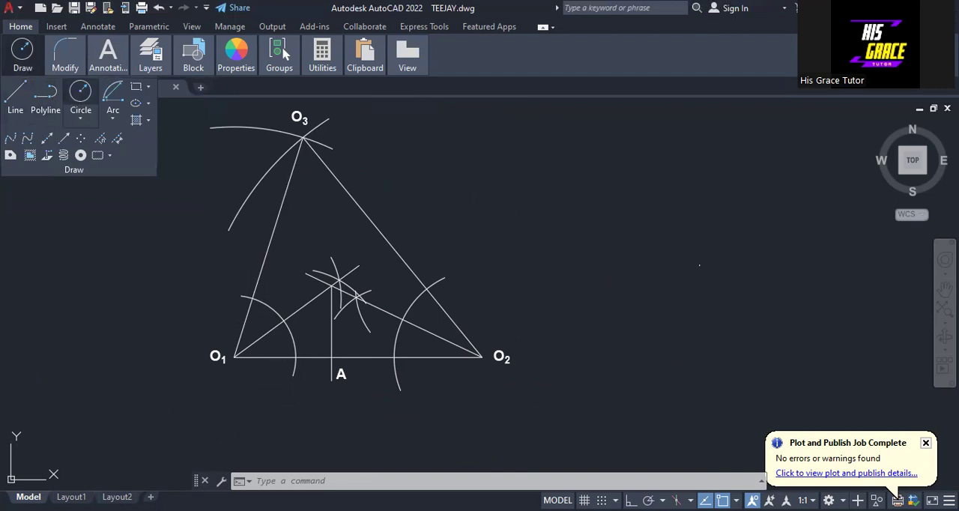
pyautogui.click(80, 93)
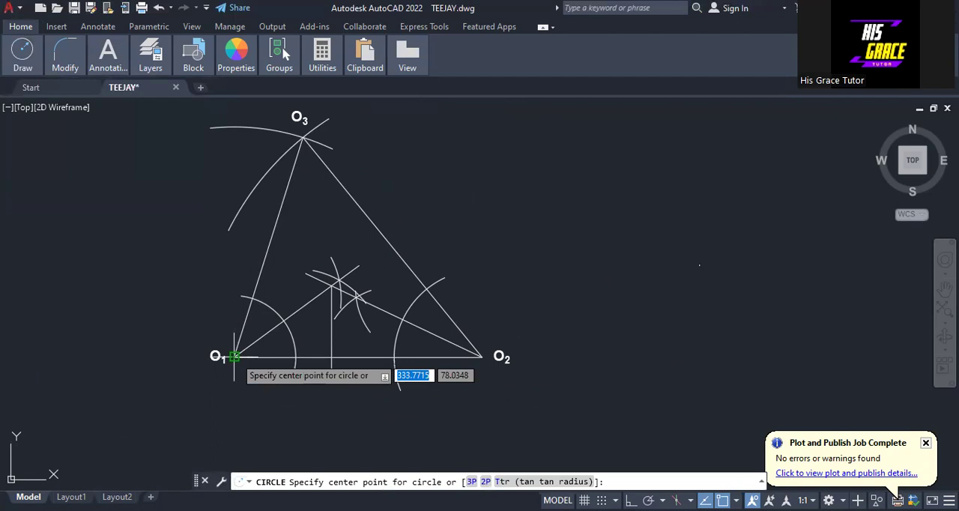
pyautogui.click(234, 357)
pyautogui.click(332, 357)
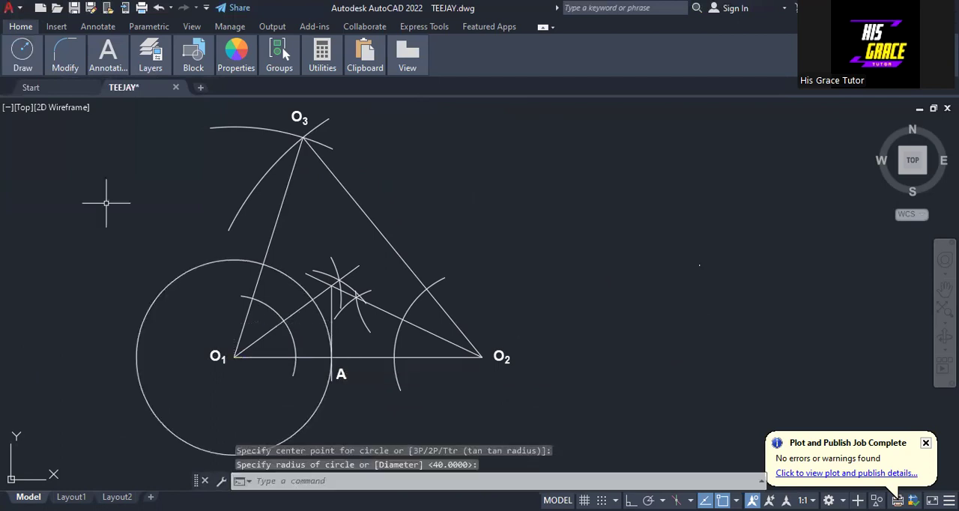
# Draw a circle of radius 42.5 centred on O2 and passing through point A
pyautogui.rightClick(74, 199)
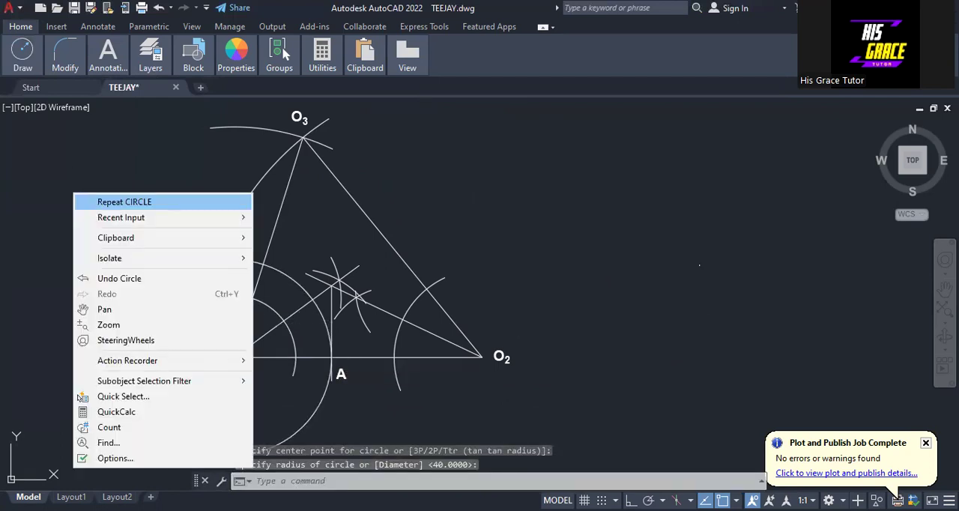
pyautogui.click(124, 202)
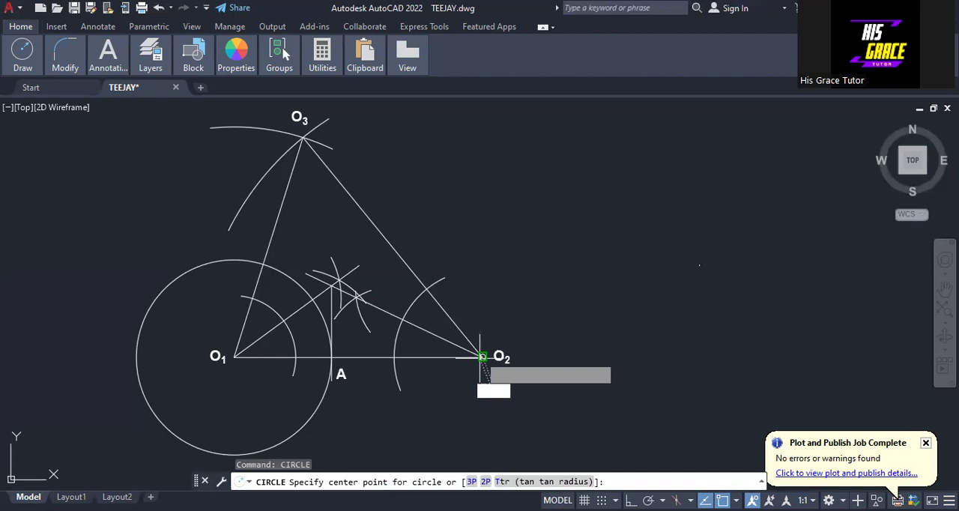
pyautogui.click(482, 356)
pyautogui.click(334, 358)
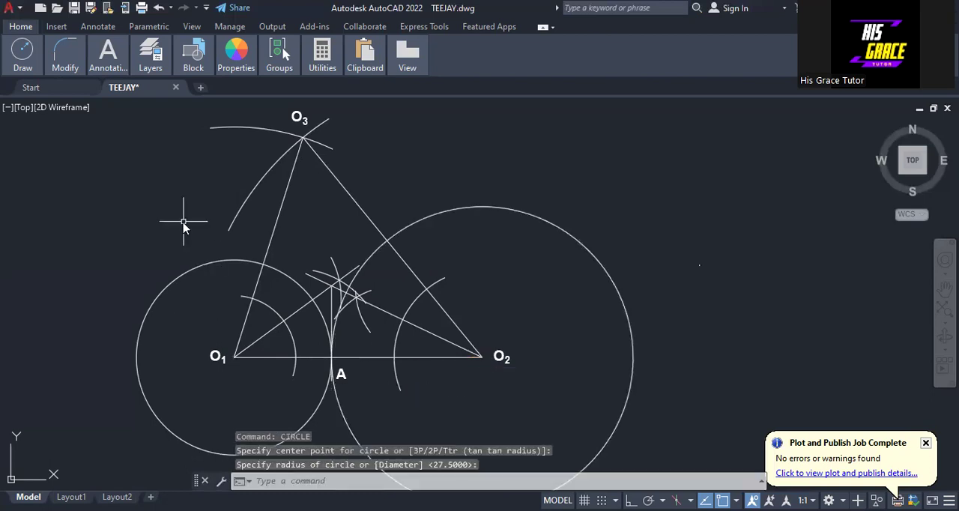
# Draw a circle of radius 37.5 centred on O3, reaching the point where the O1 circle crosses side O1-O3
pyautogui.rightClick(187, 226)
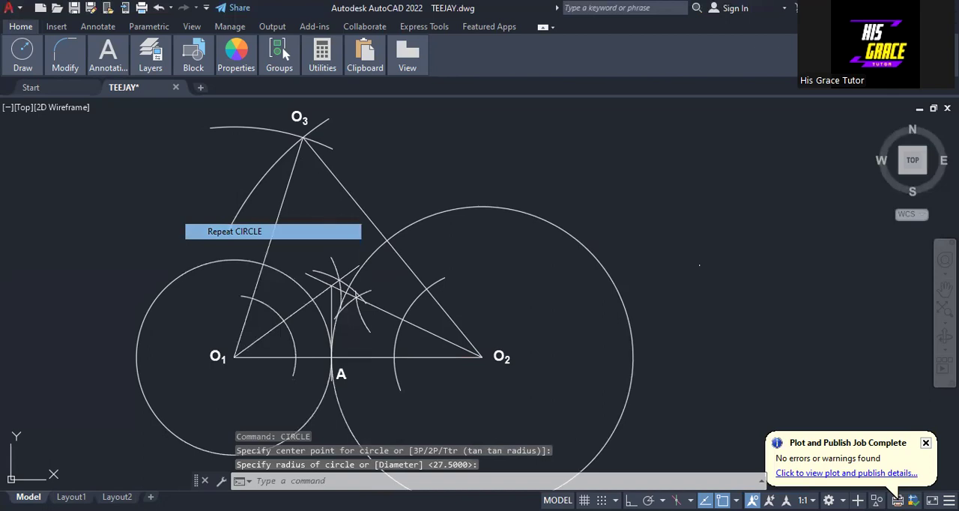
pyautogui.click(225, 230)
pyautogui.click(300, 138)
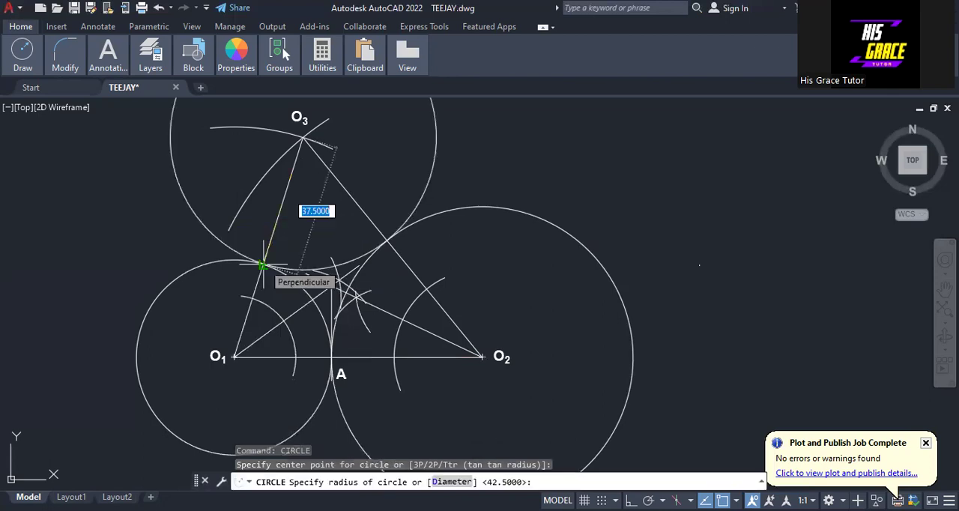
pyautogui.press('Return')
pyautogui.scroll(-2, 337, 300)
pyautogui.moveTo(287, 265); pyautogui.dragTo(282, 272, button='middle')
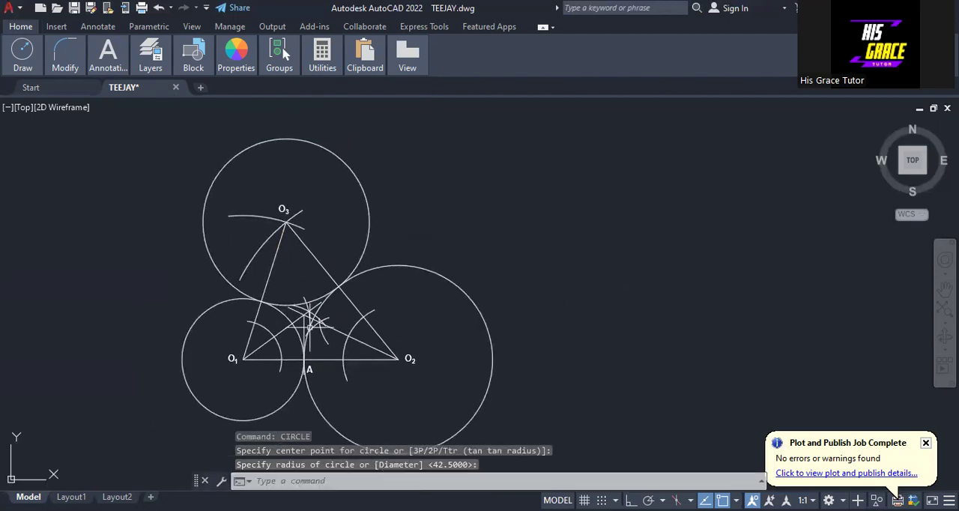